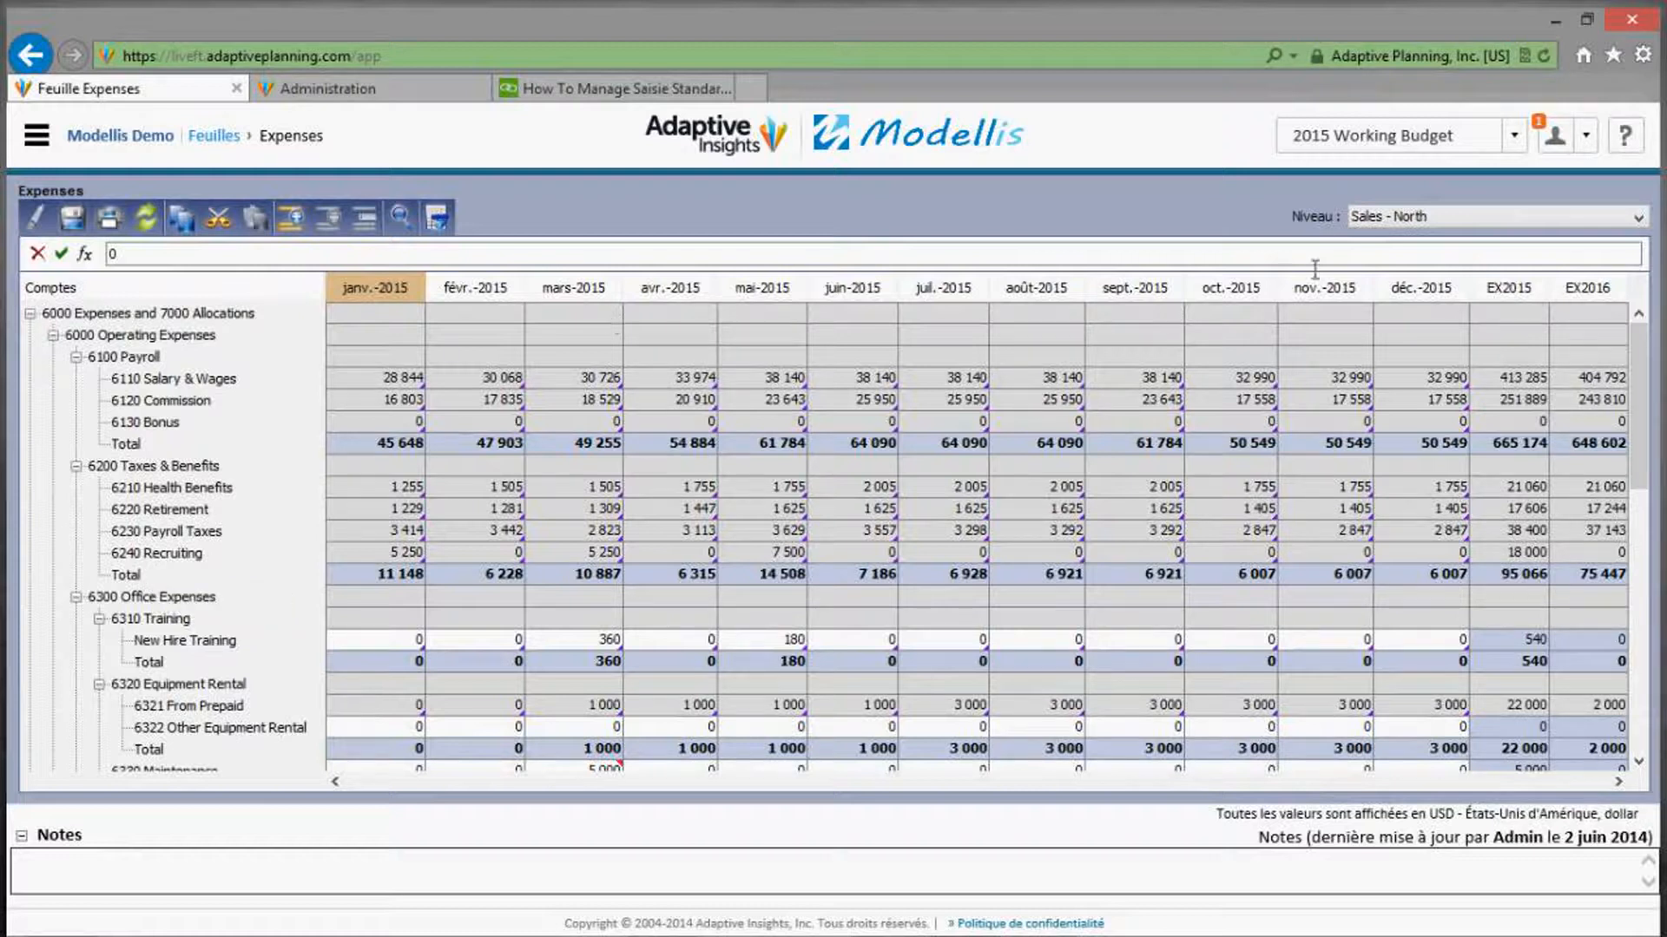
pyautogui.click(1473, 227)
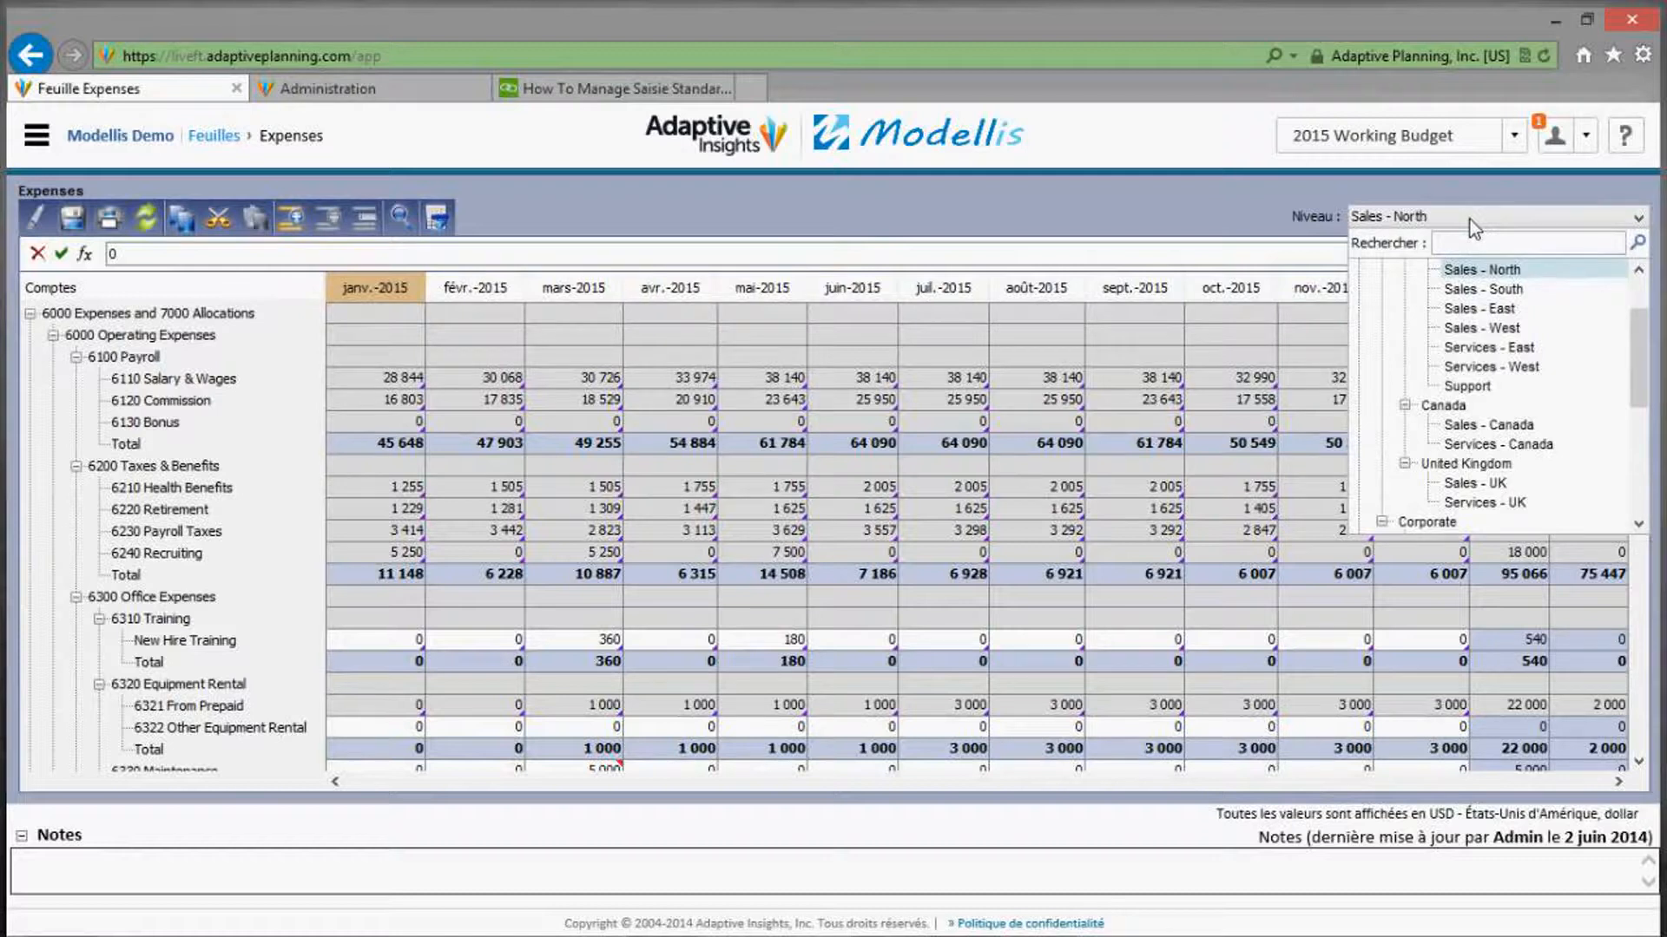
pyautogui.click(1471, 224)
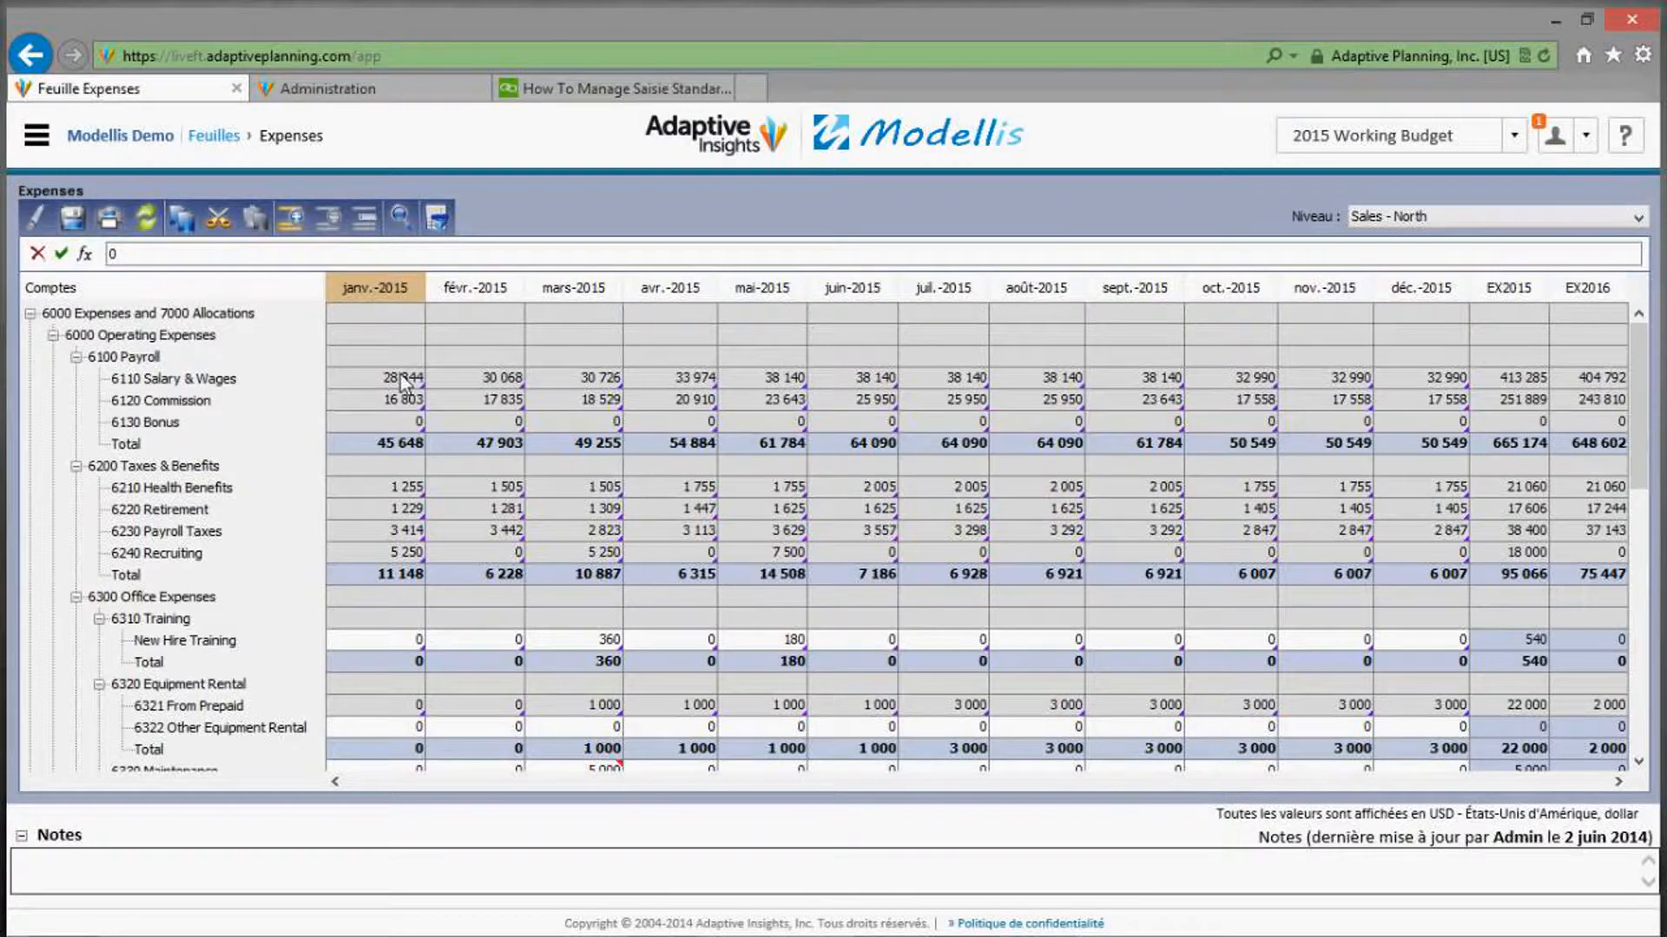
# Enter 100 for 6360 Office Supplies in each month from January to April 2015.
pyautogui.moveTo(404, 382)
pyautogui.click(1639, 761)
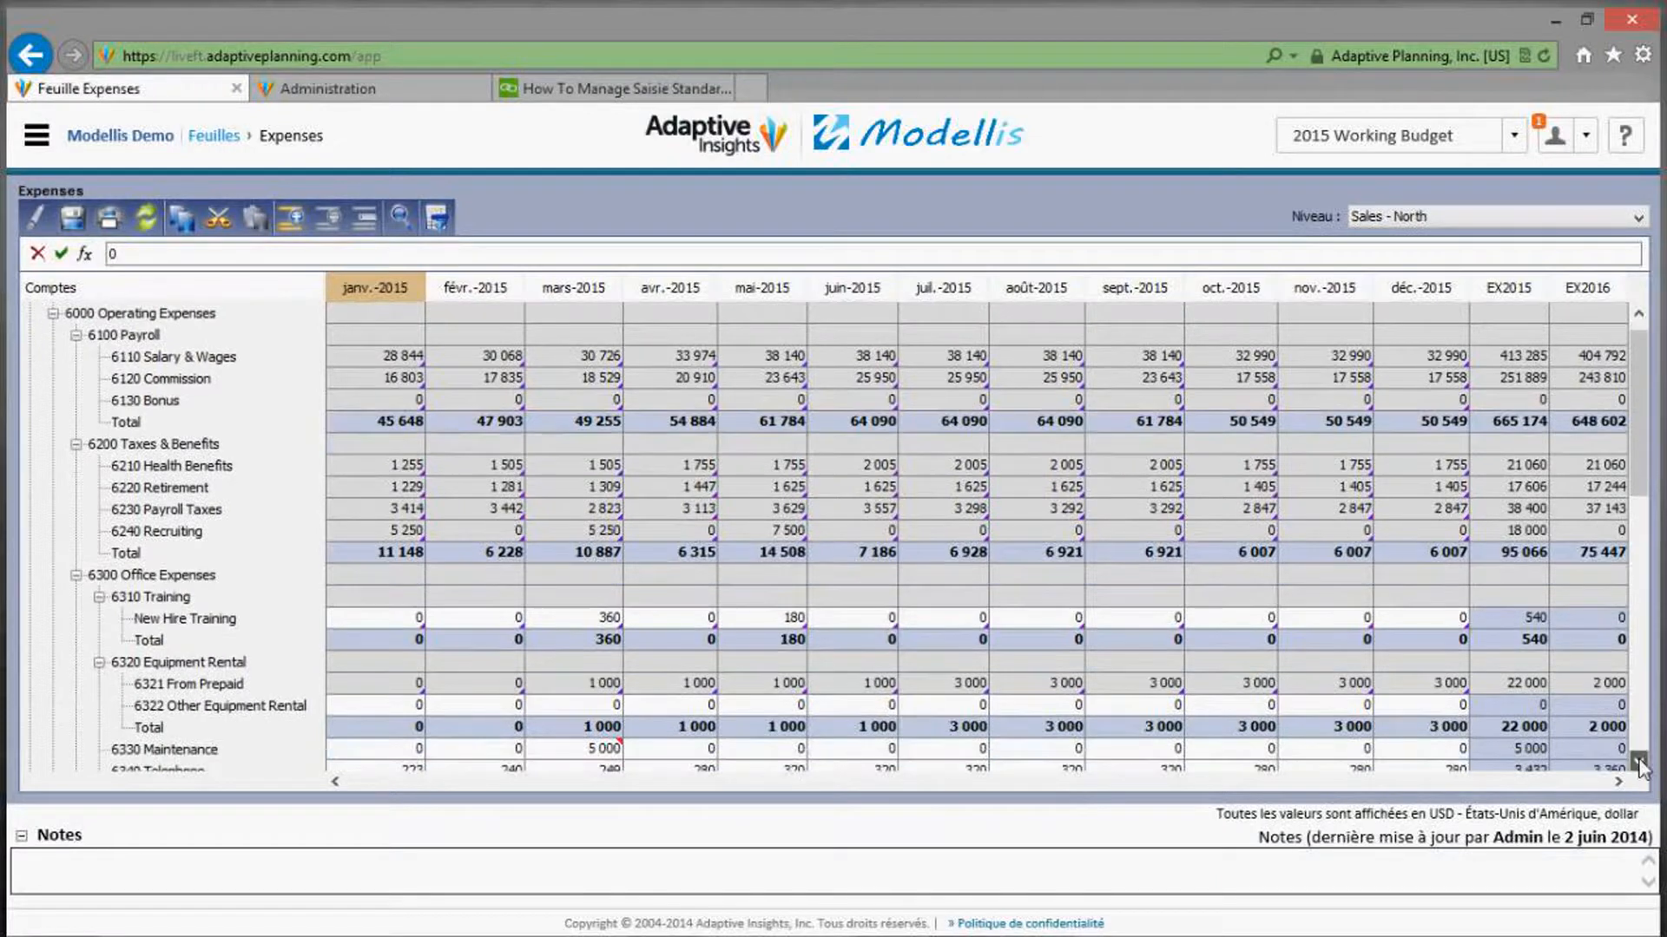
pyautogui.click(1639, 764)
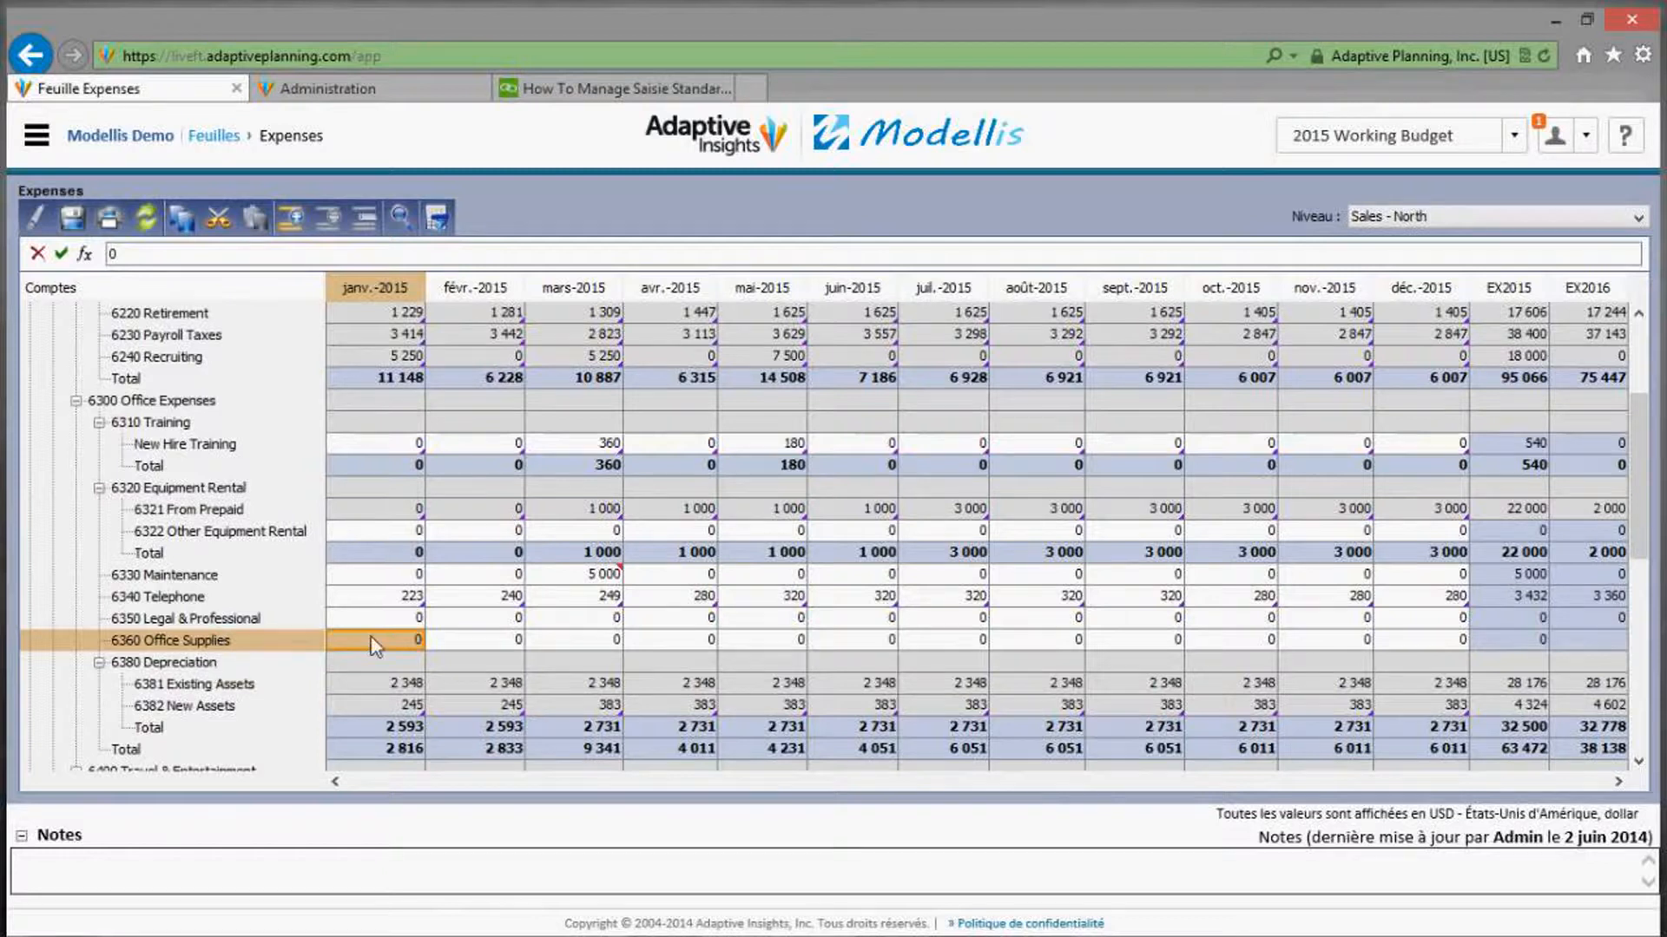
pyautogui.write('100')
pyautogui.press('Tab')
pyautogui.click(373, 642)
pyautogui.press('Tab')
pyautogui.hotkey('ctrl', 'v')
pyautogui.press('Tab')
pyautogui.hotkey('ctrl', 'v')
pyautogui.press('Tab')
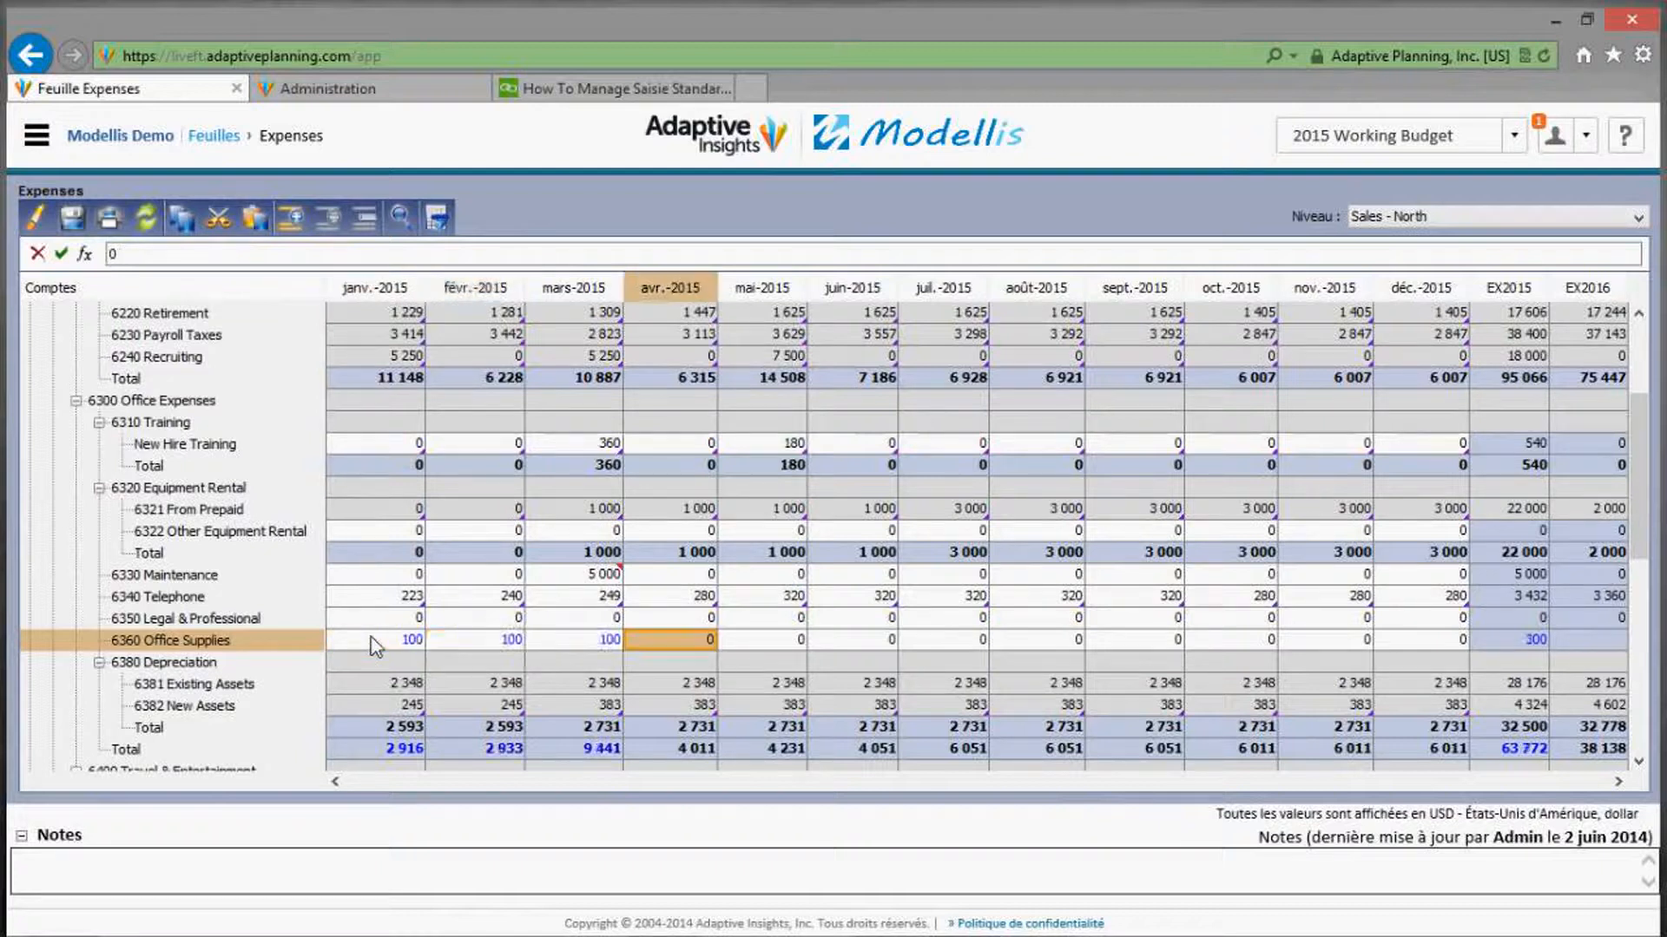
pyautogui.write('100')
pyautogui.press('Tab')
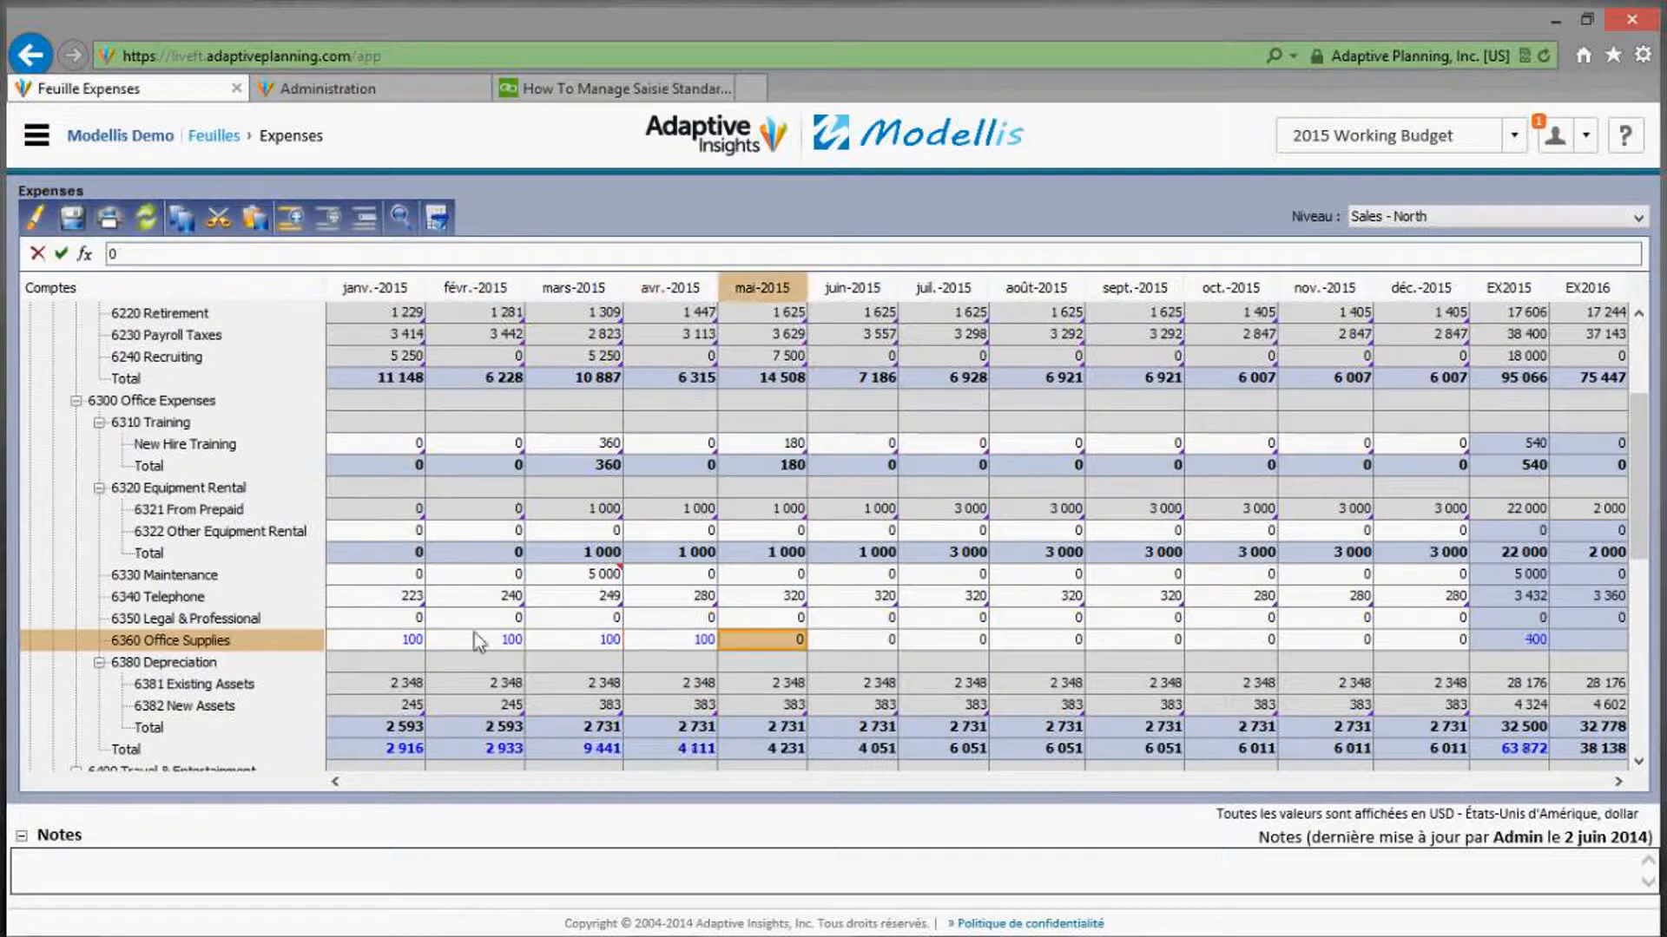
# Use the advanced copy-right on the April Office Supplies value to fill through December 2015 with a 10 percent increment.
pyautogui.rightClick(694, 644)
pyautogui.moveTo(861, 718)
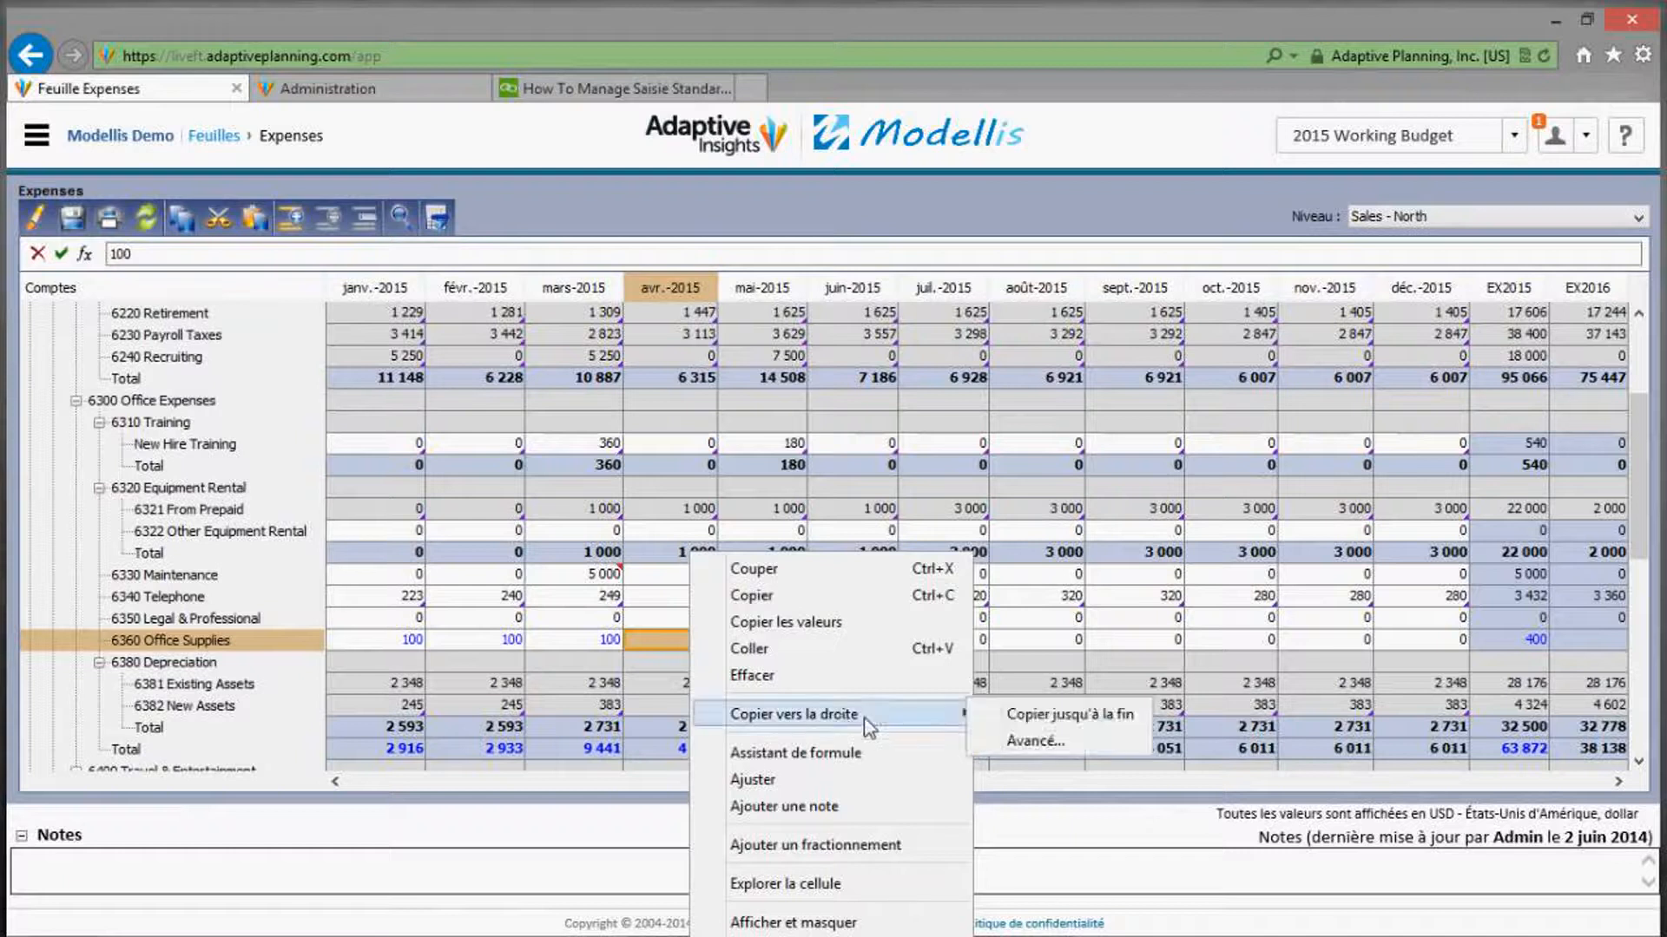
pyautogui.click(1035, 740)
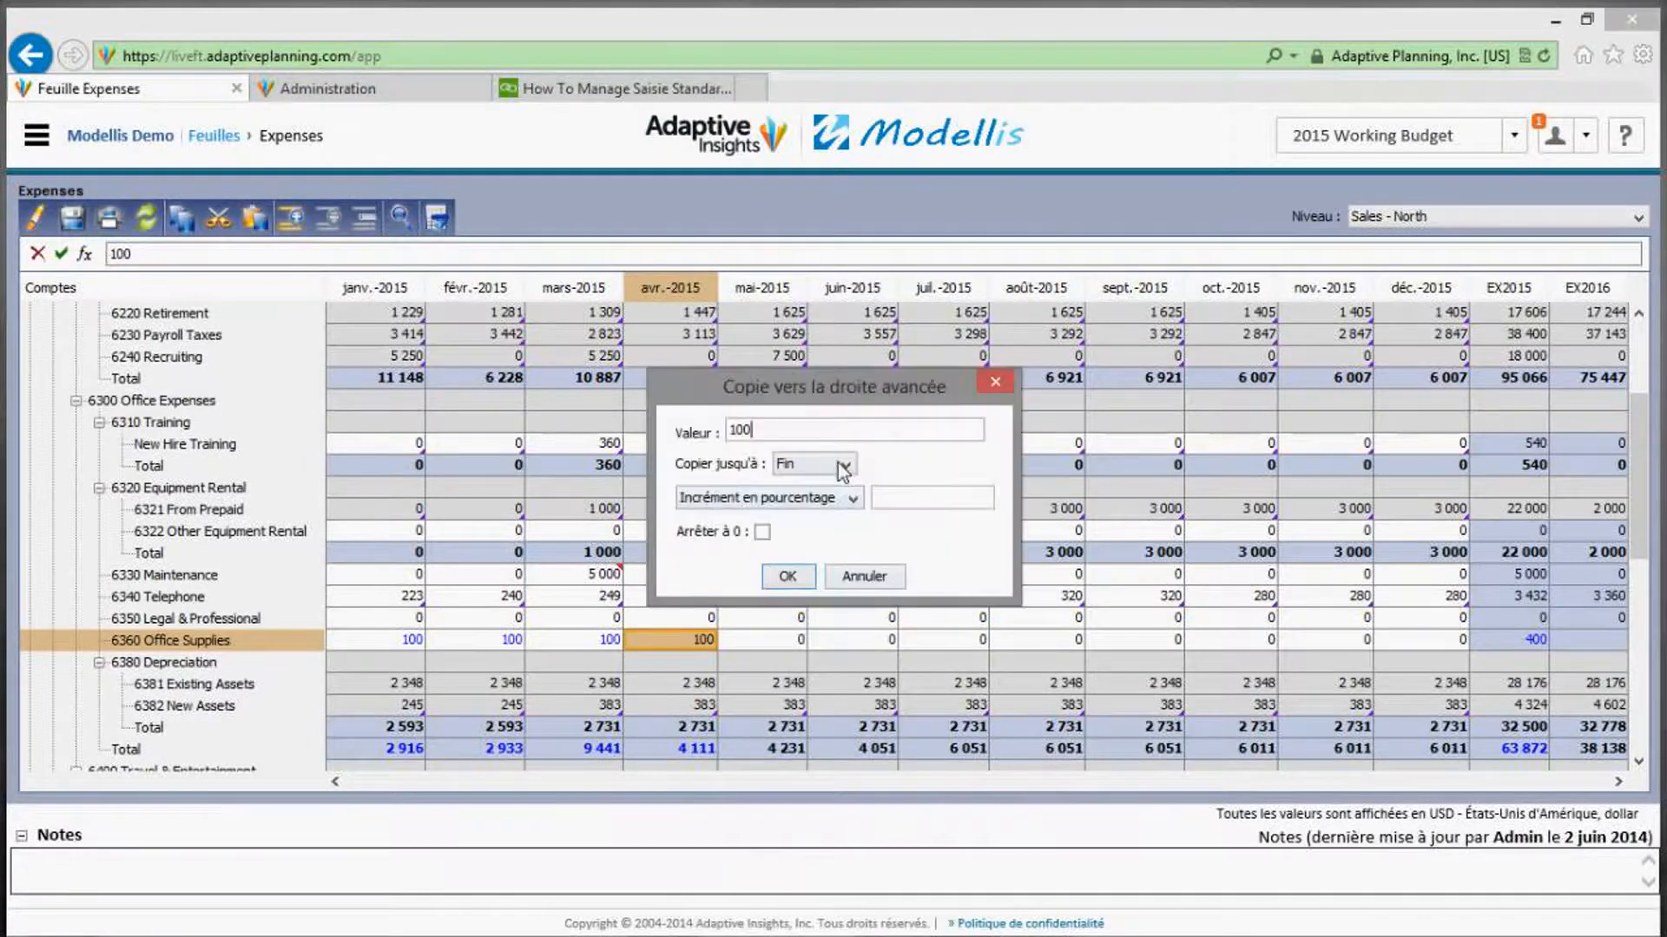
pyautogui.click(842, 466)
pyautogui.click(800, 506)
pyautogui.click(900, 506)
pyautogui.write('10')
pyautogui.click(787, 577)
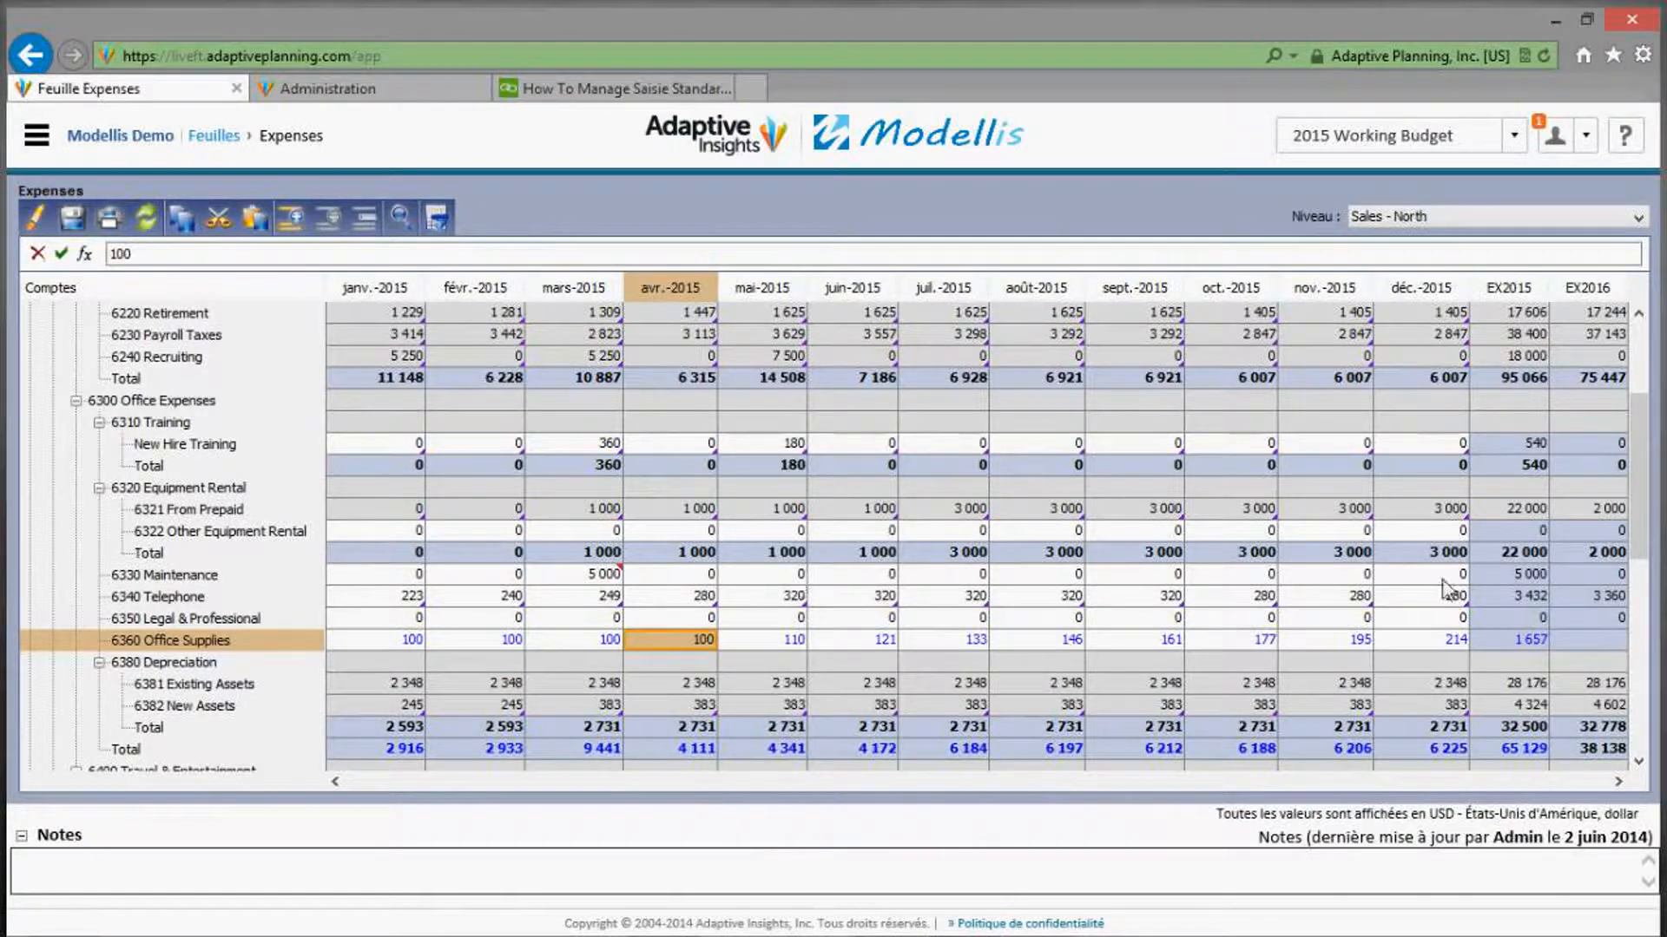
# Set the EX2015 total of Office Supplies to 5000, spread it proportionally over the months, and save the sheet.
pyautogui.click(1512, 643)
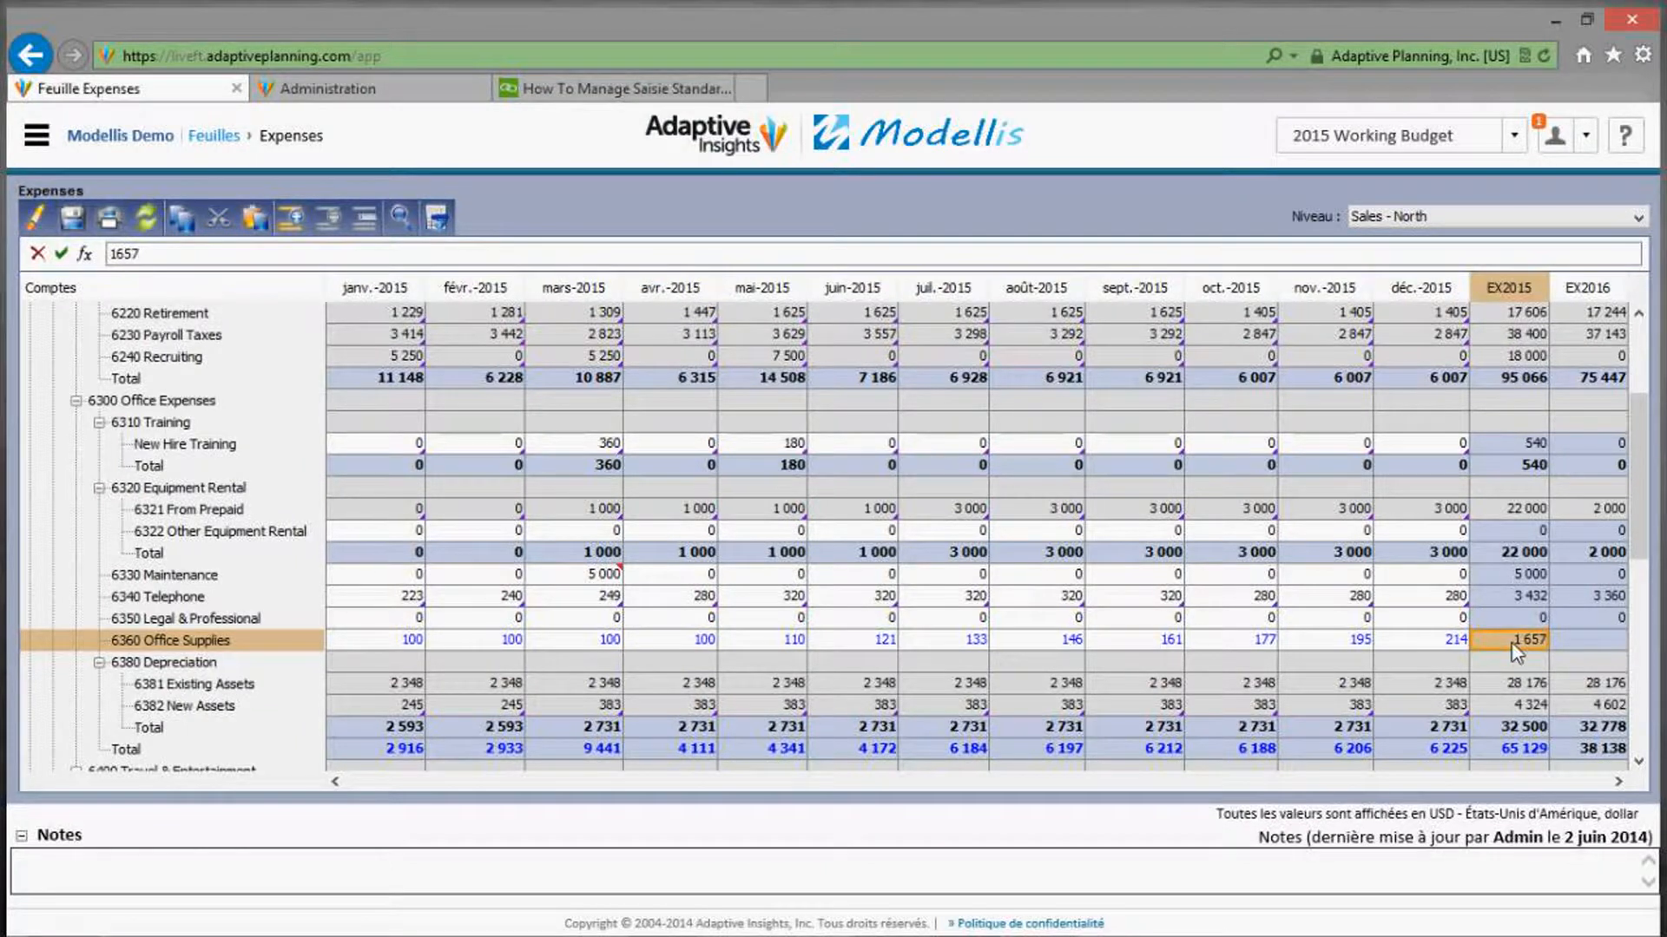
pyautogui.write('5000')
pyautogui.press('Return')
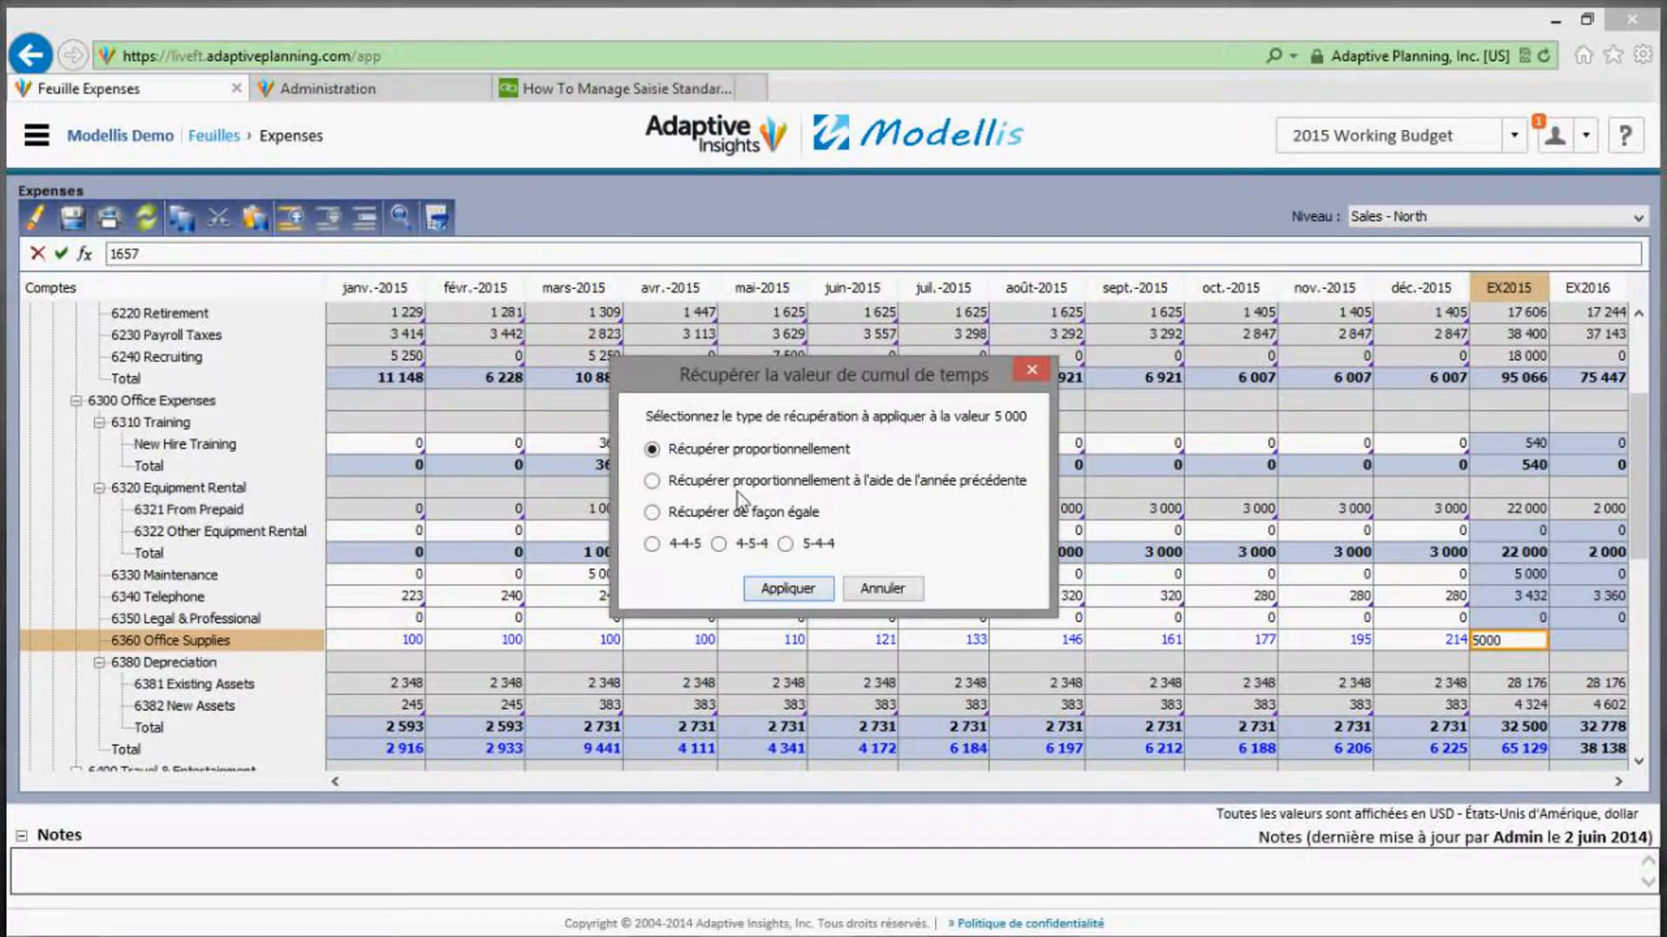
pyautogui.click(784, 590)
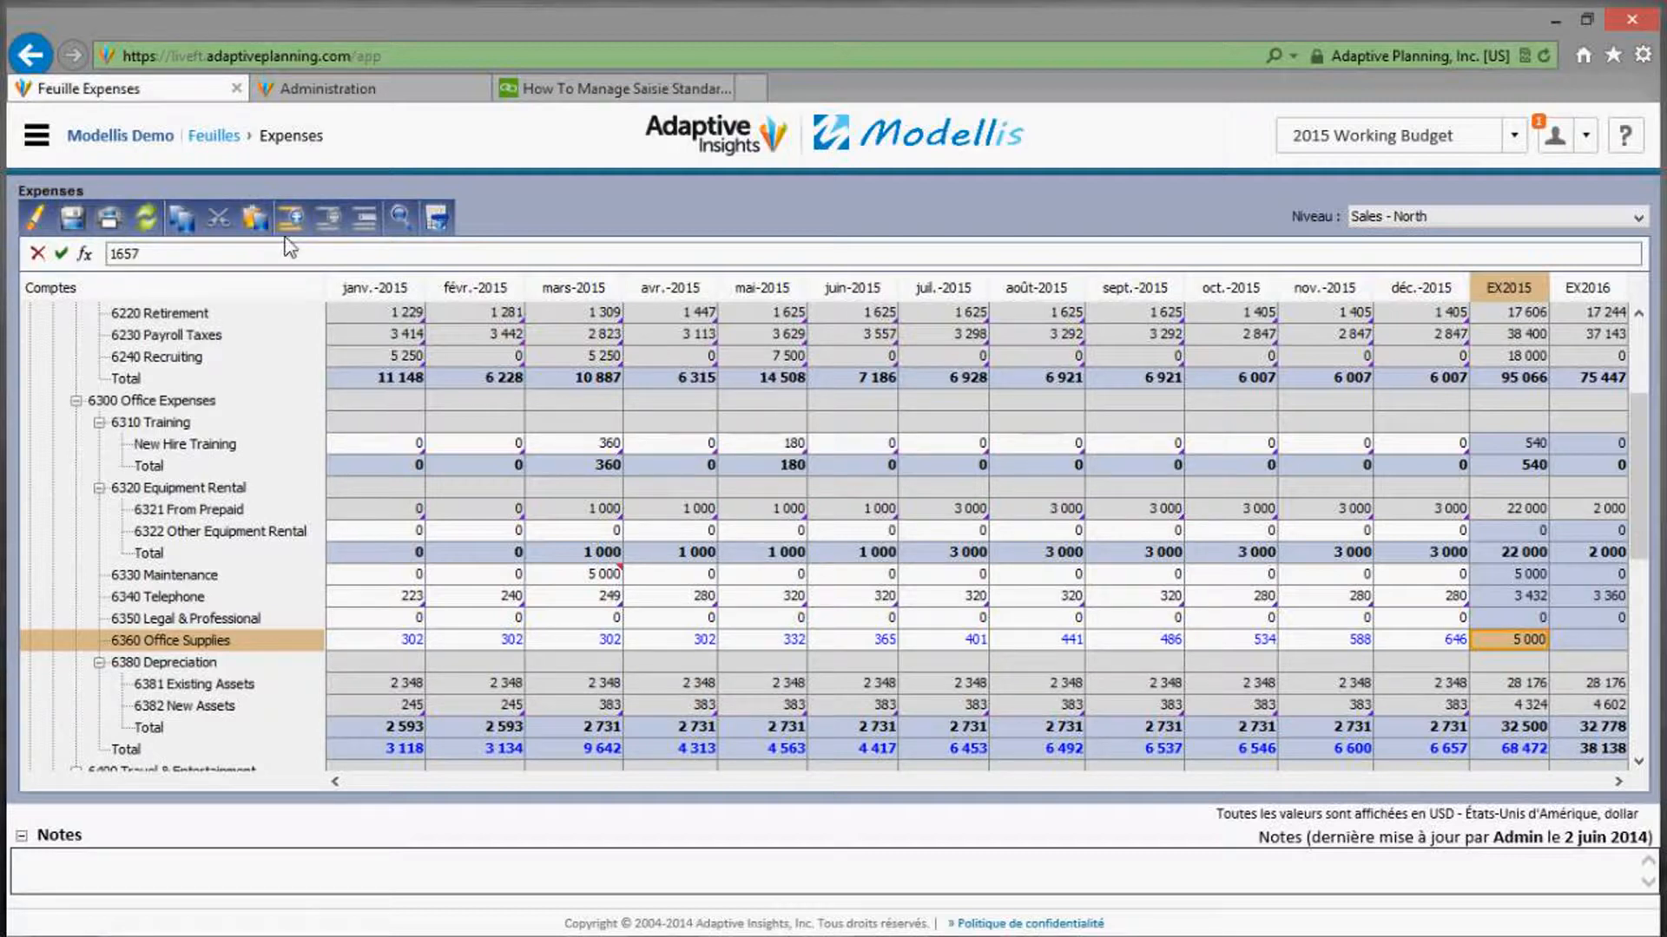
pyautogui.click(71, 221)
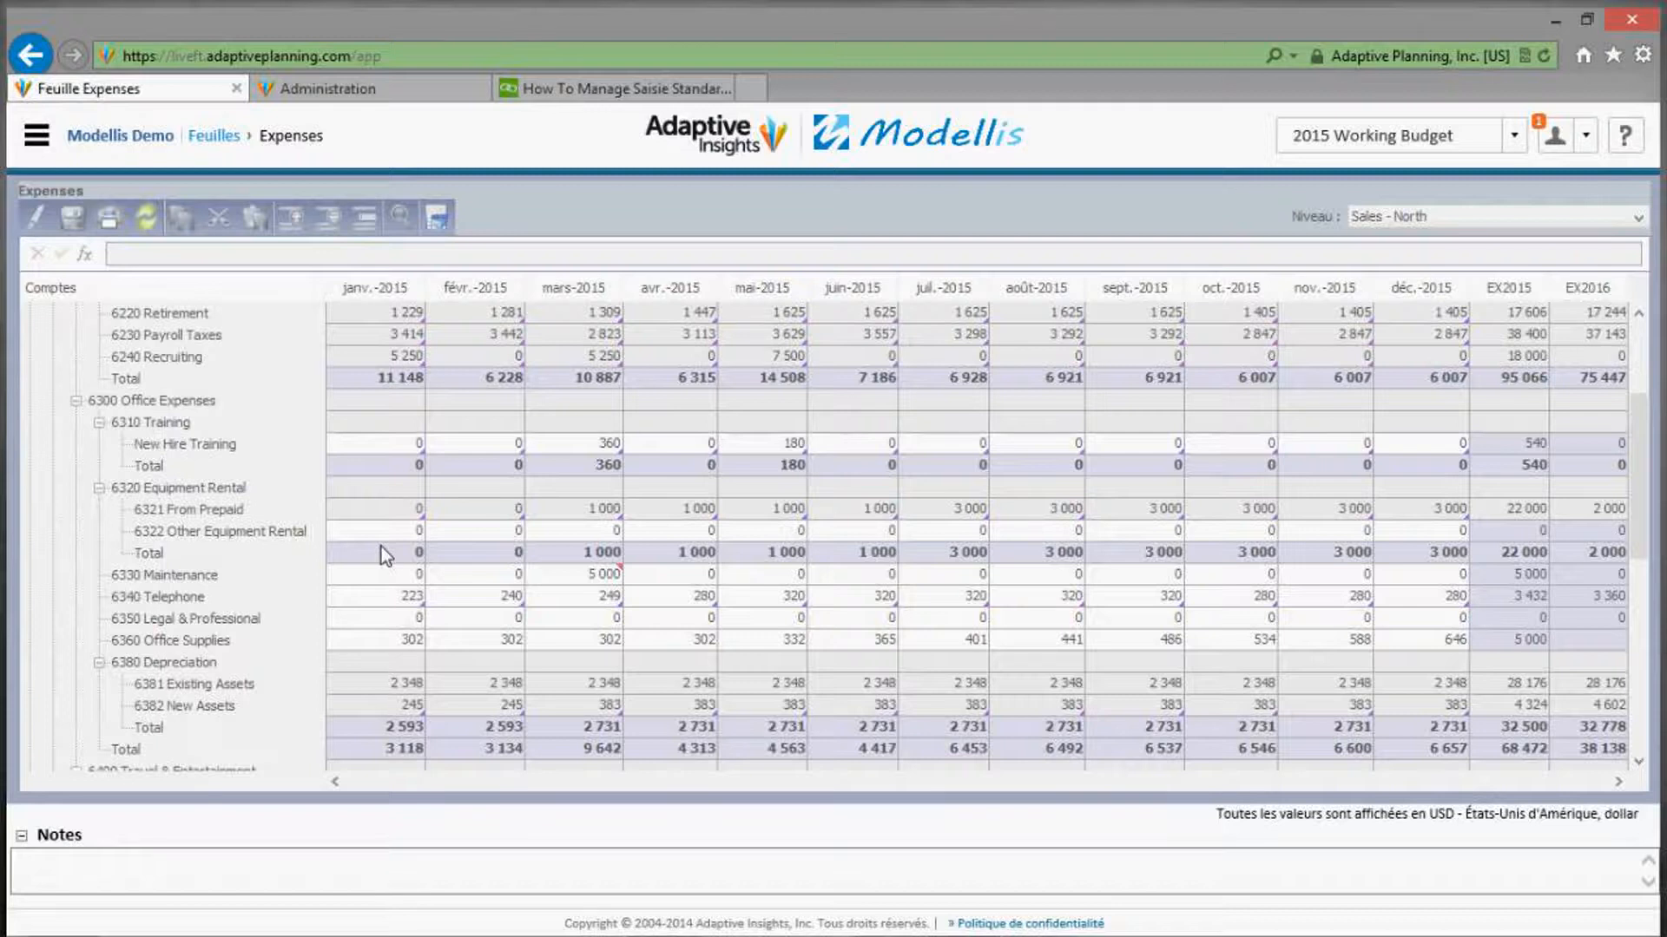
# Adjust the January to March 2015 Office Supplies values by a 50 percent increment and save the sheet.
pyautogui.click(403, 636)
pyautogui.hotkey('shift', 'Right')
pyautogui.hotkey('shift', 'Right')
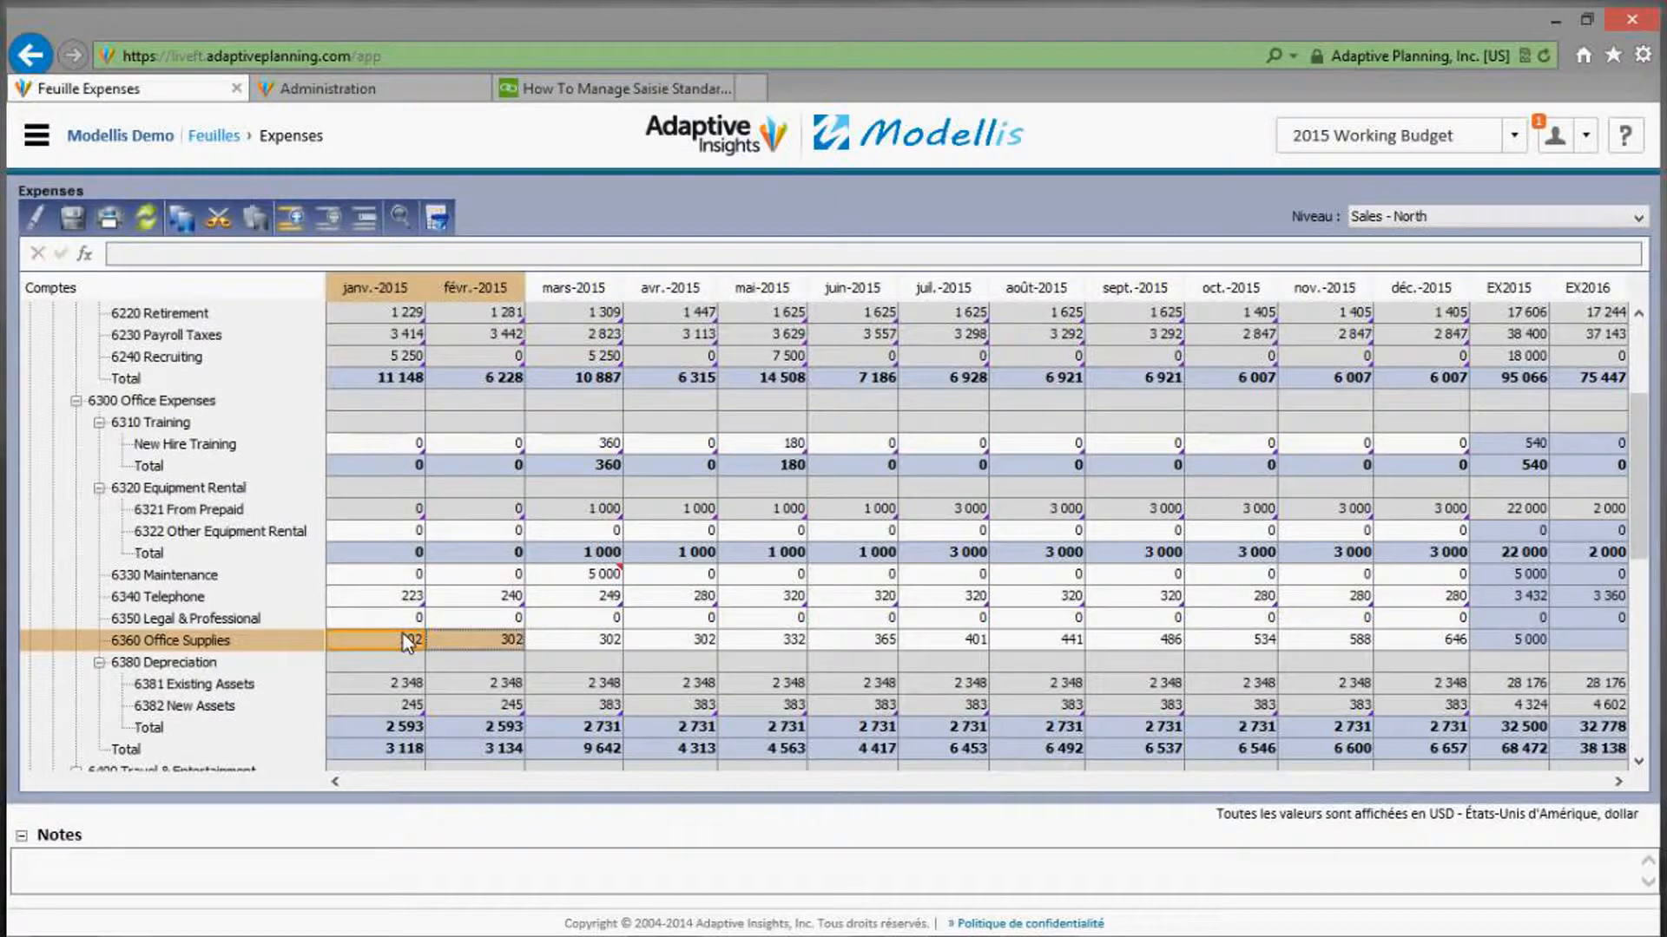
pyautogui.rightClick(577, 643)
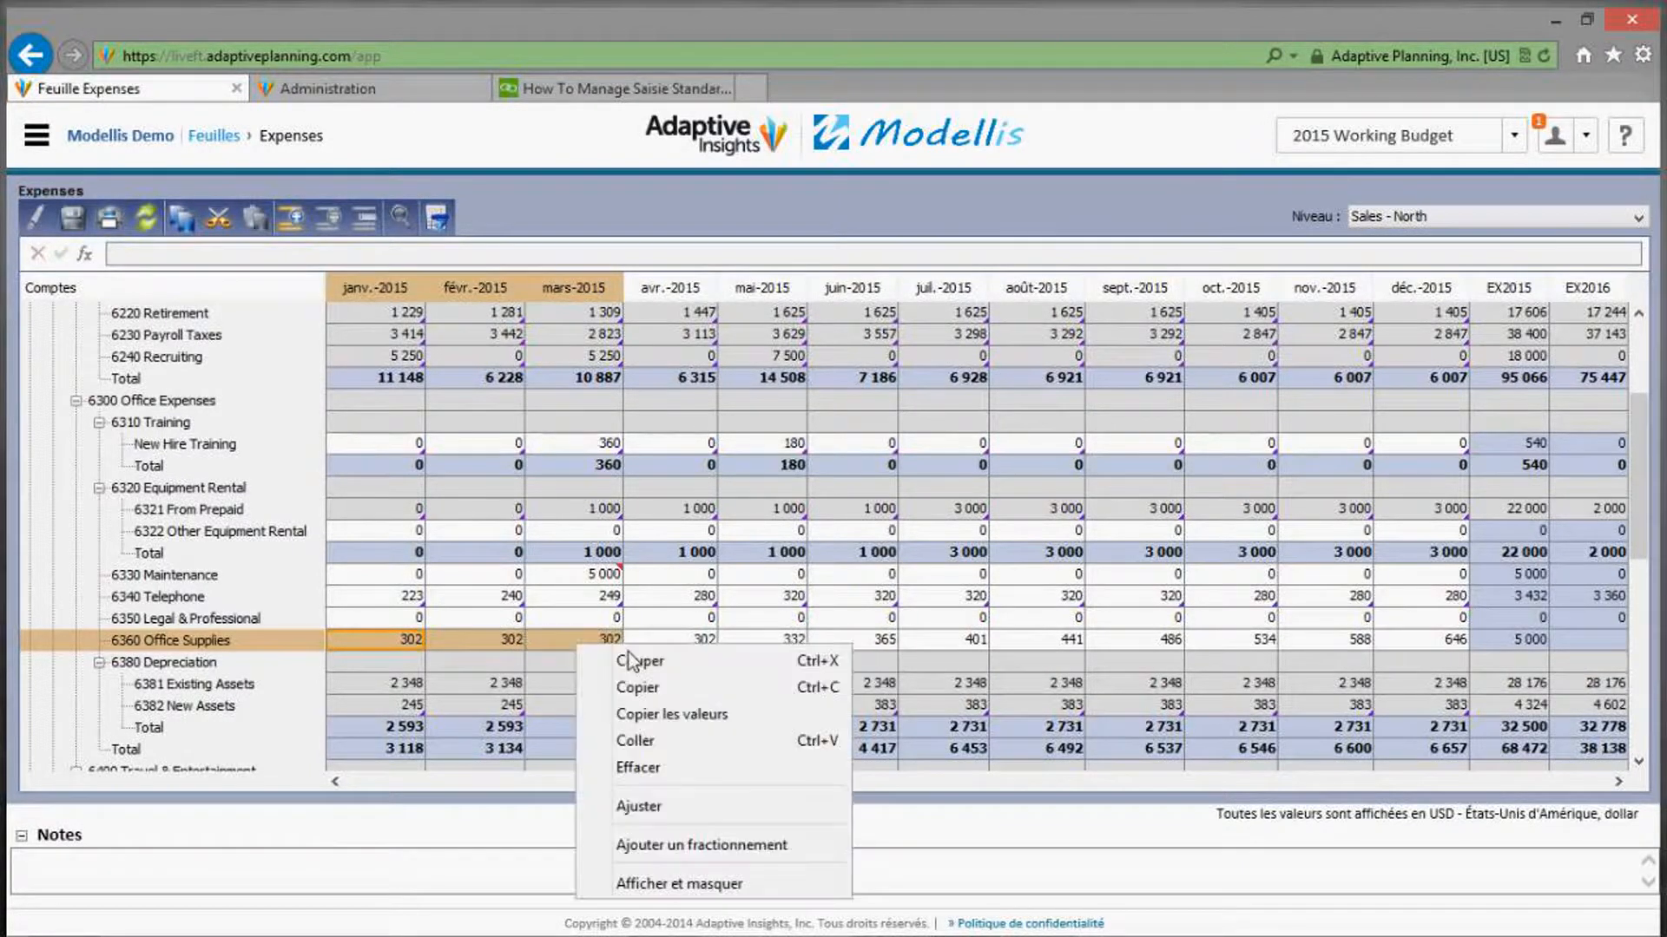
pyautogui.click(639, 807)
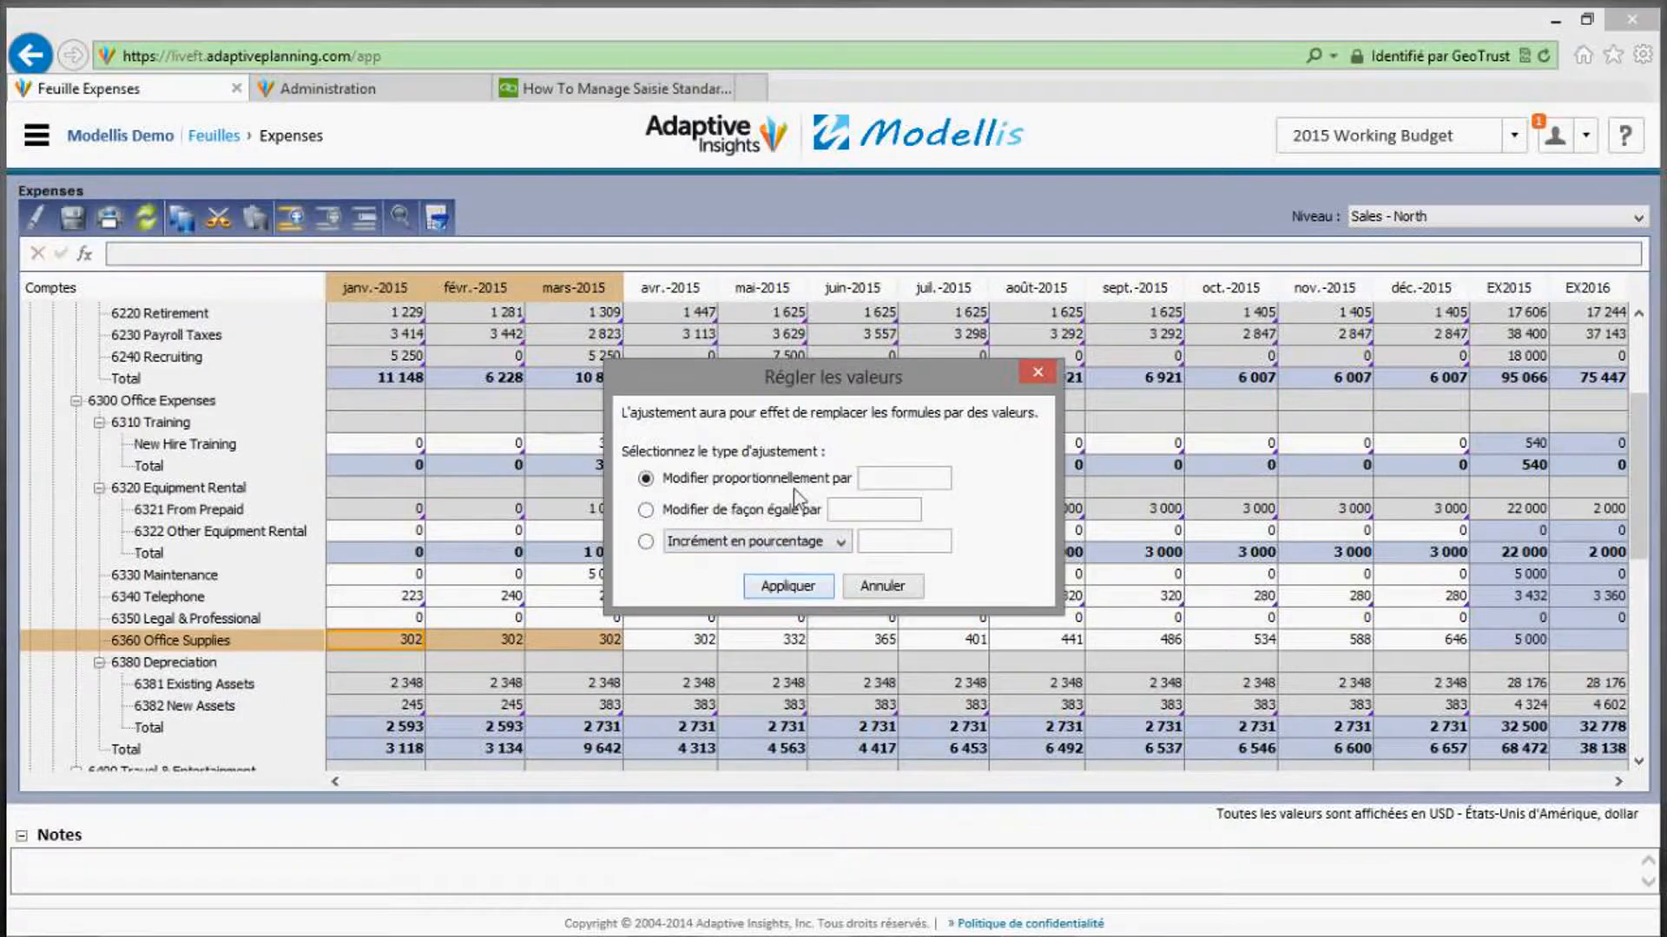
pyautogui.click(645, 543)
pyautogui.write('50')
pyautogui.click(786, 586)
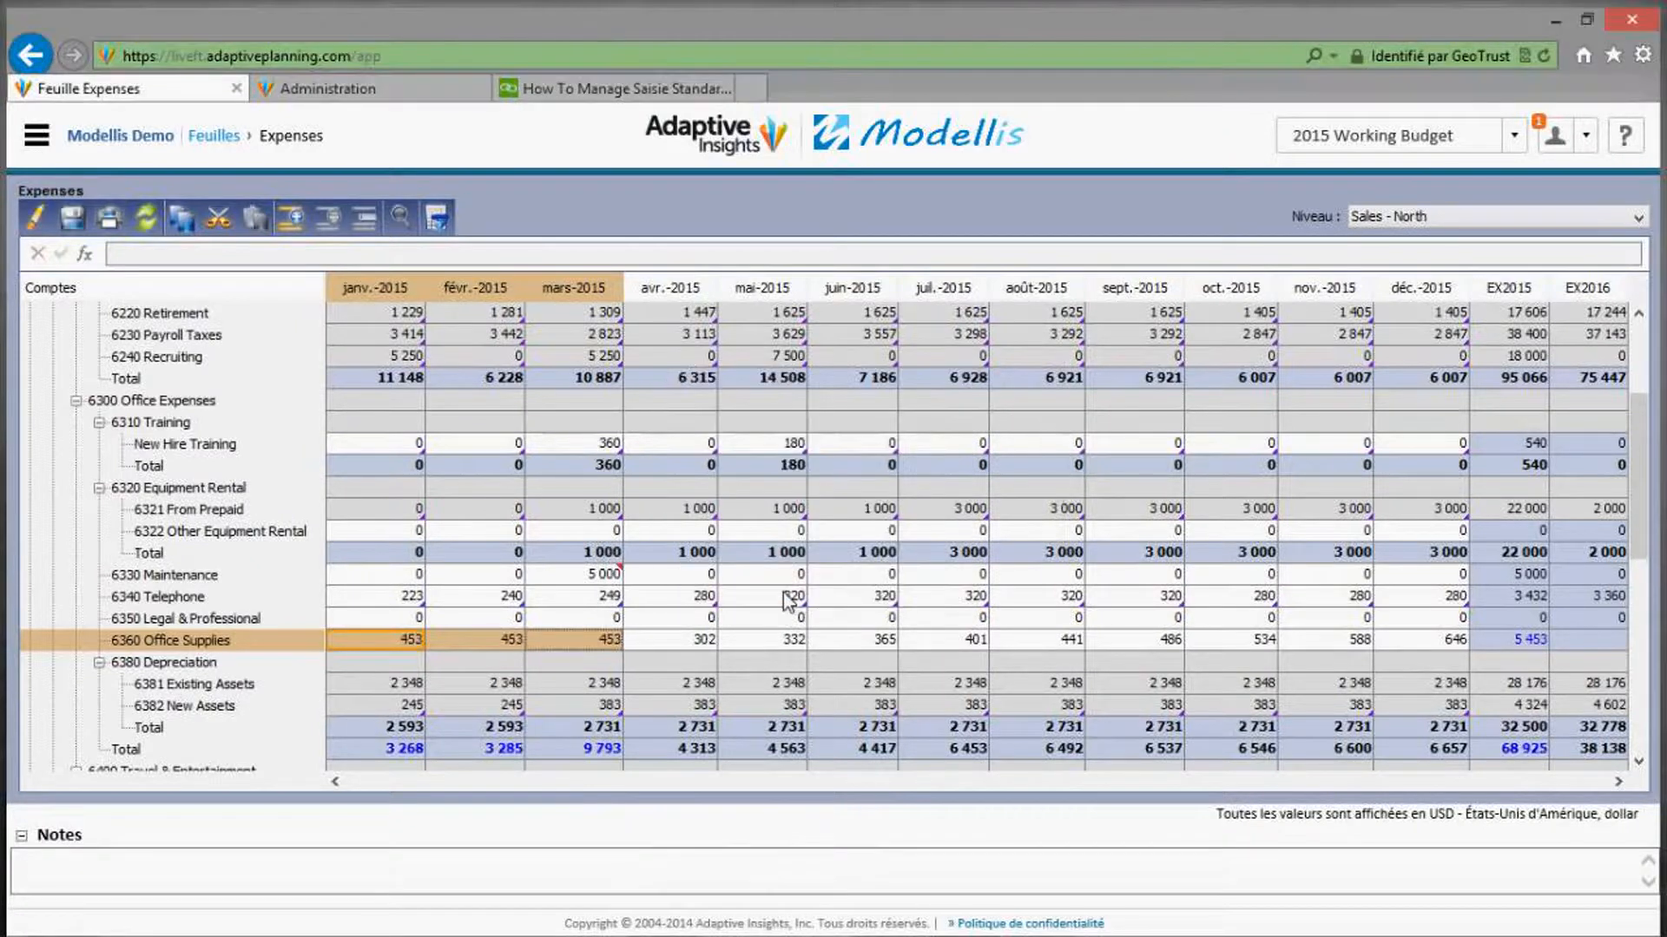
pyautogui.click(688, 644)
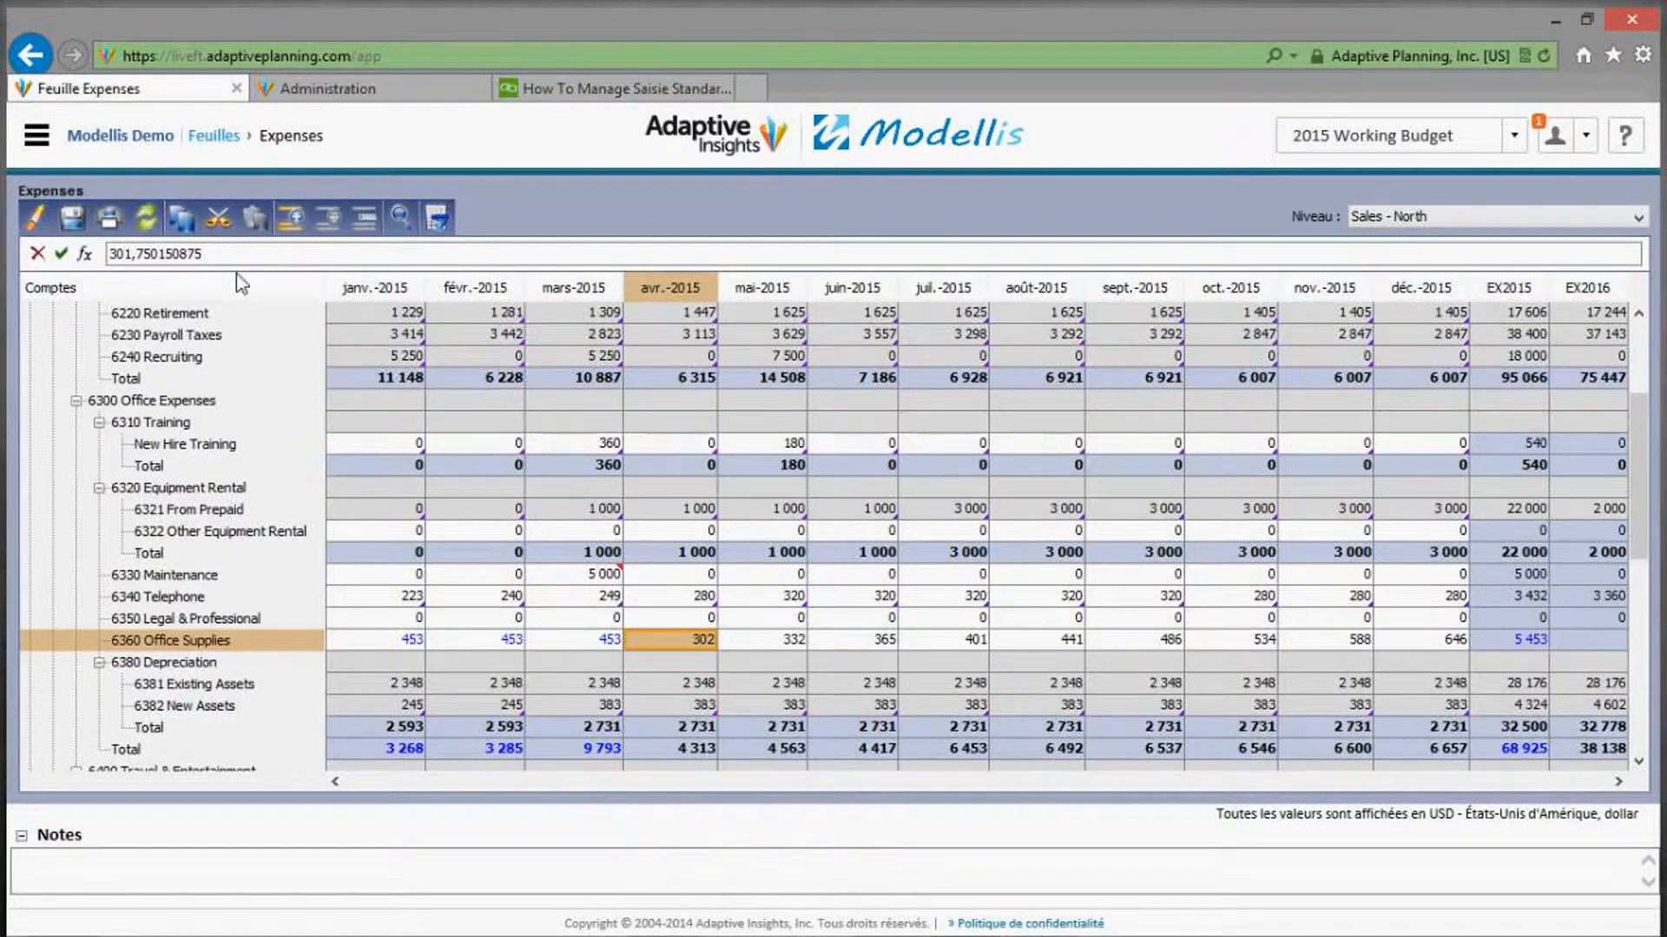
pyautogui.click(70, 225)
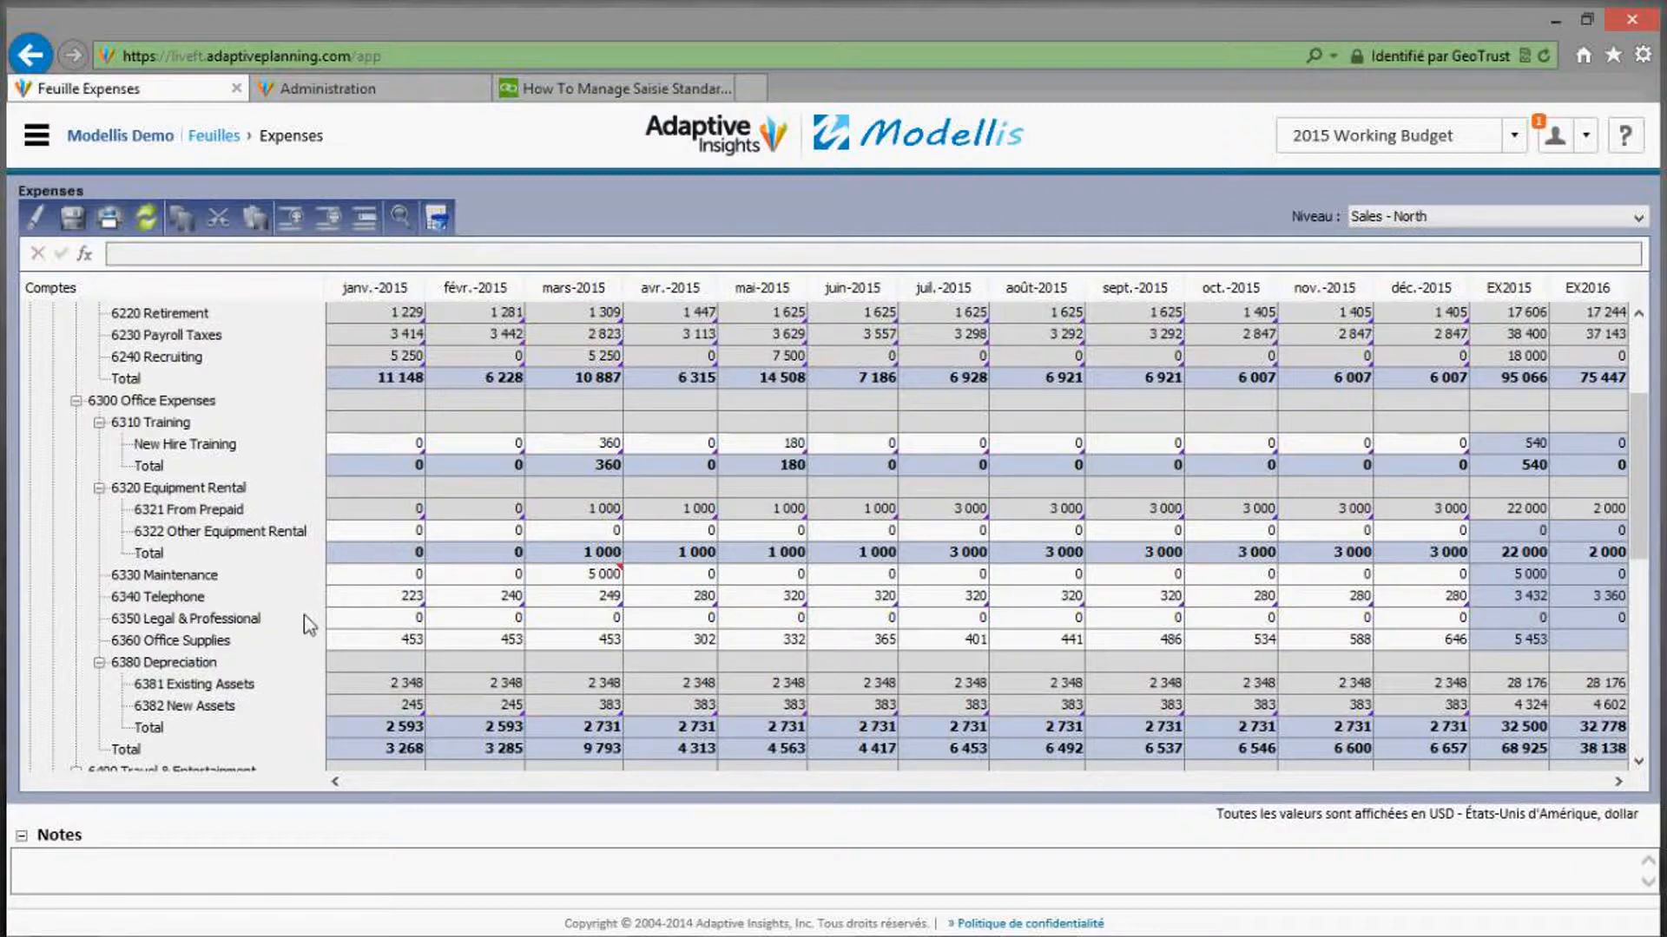
# Add two splits named Legal and IT under the 6350 Legal & Professional account.
pyautogui.rightClick(392, 625)
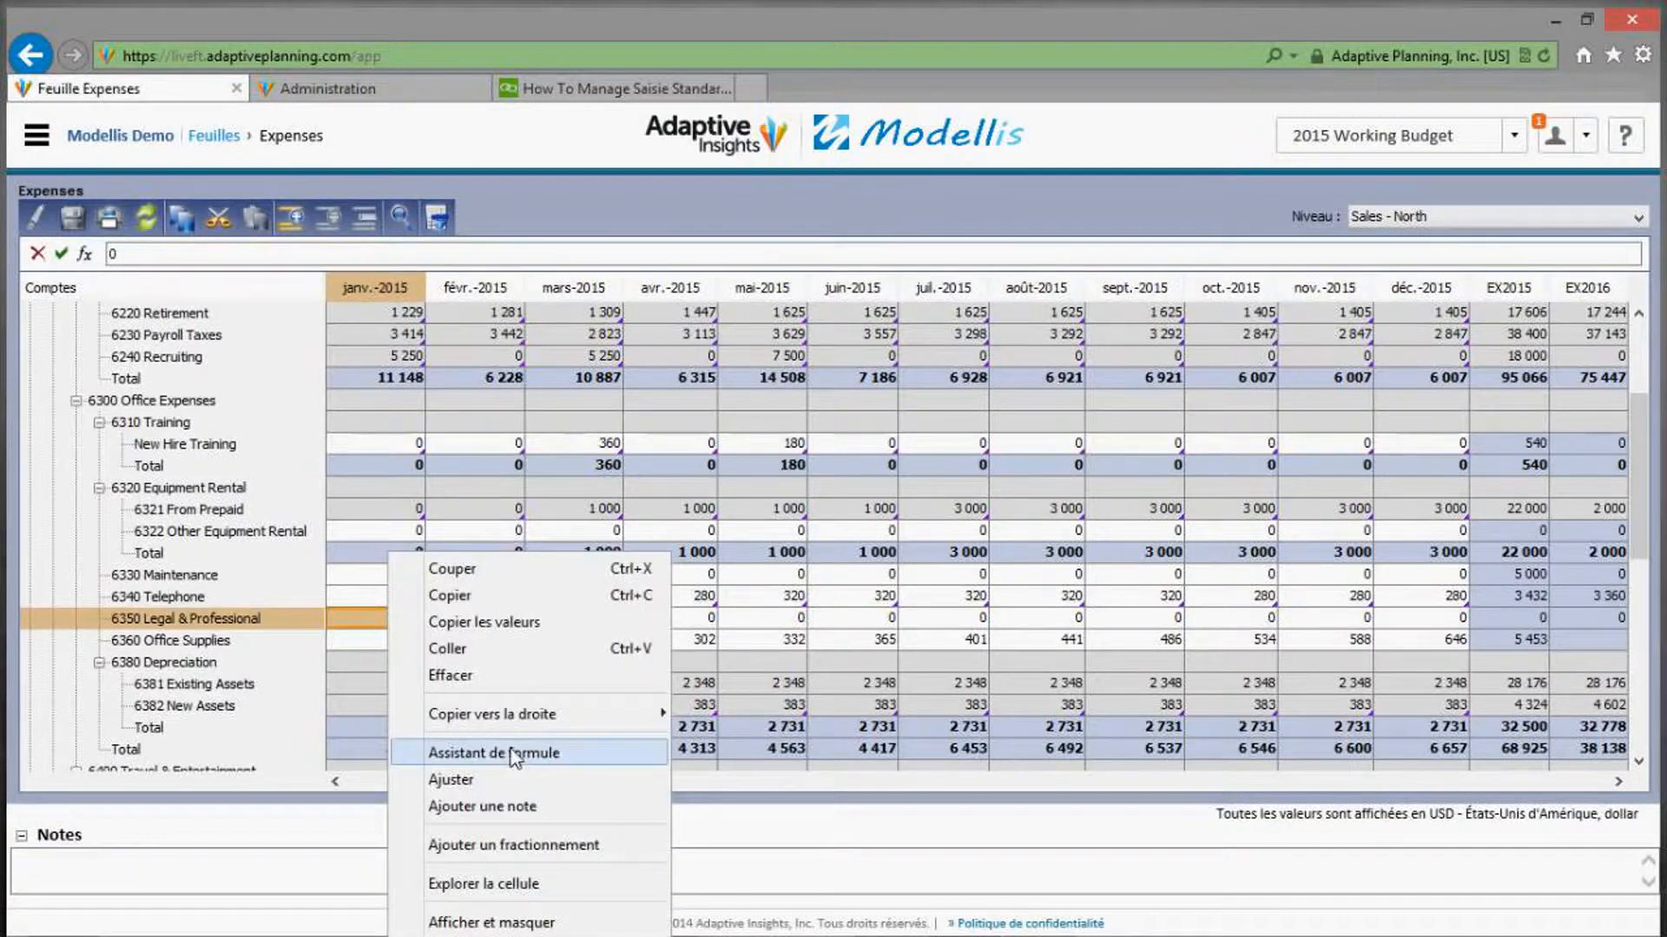
pyautogui.click(508, 851)
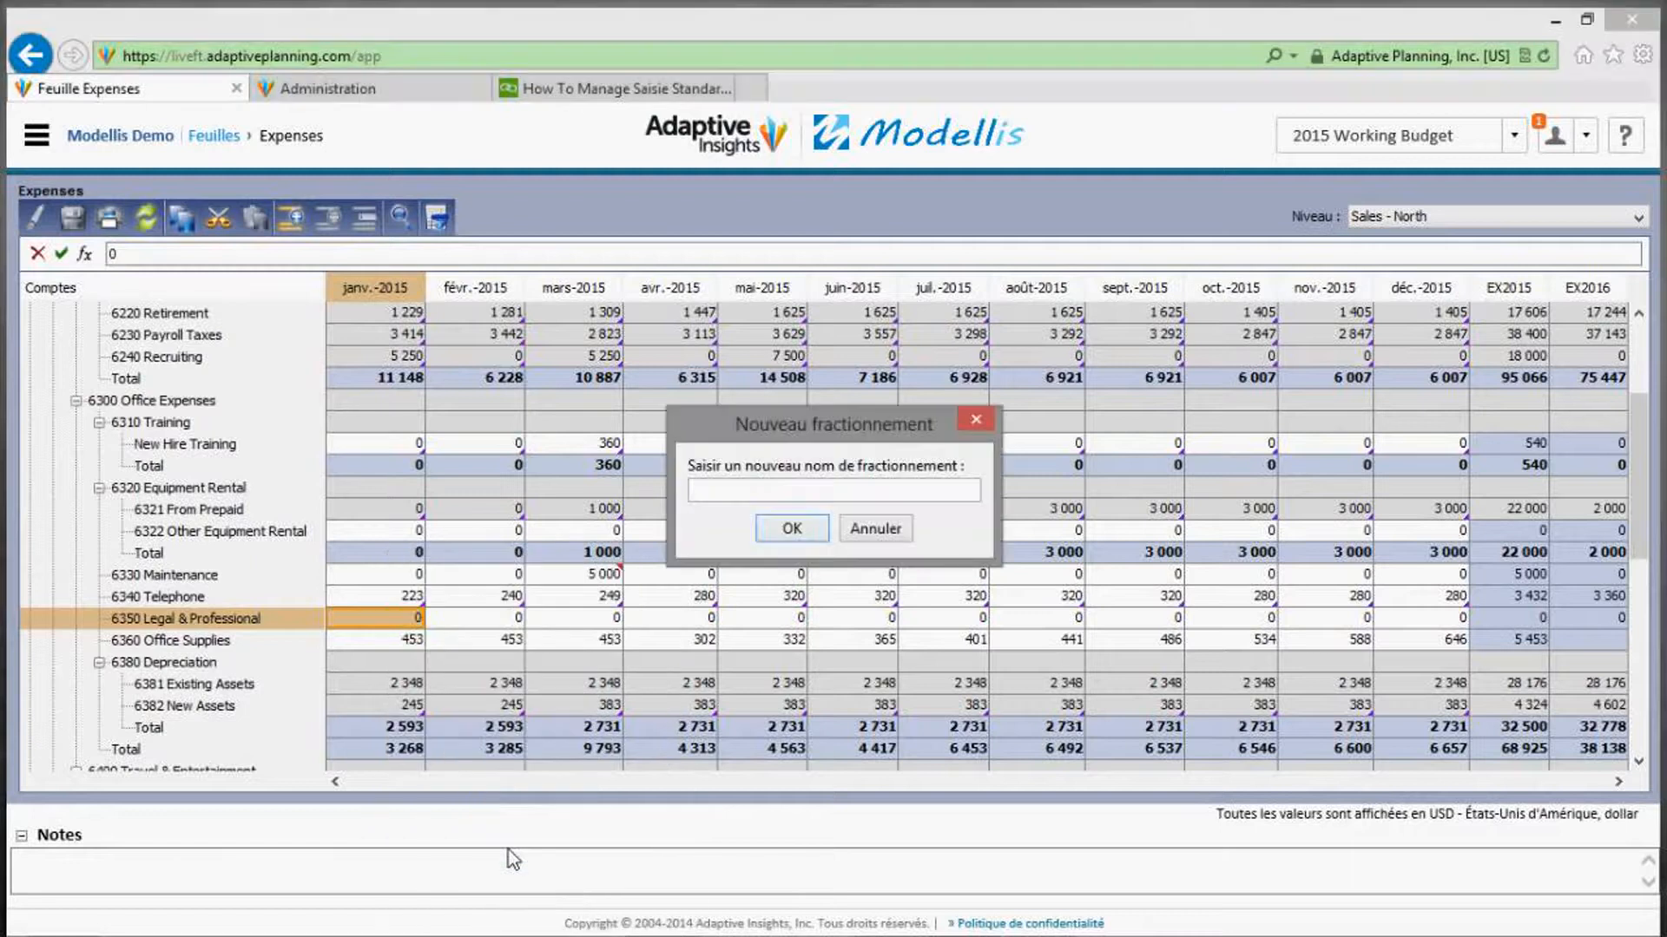
pyautogui.write('Legal')
pyautogui.click(791, 530)
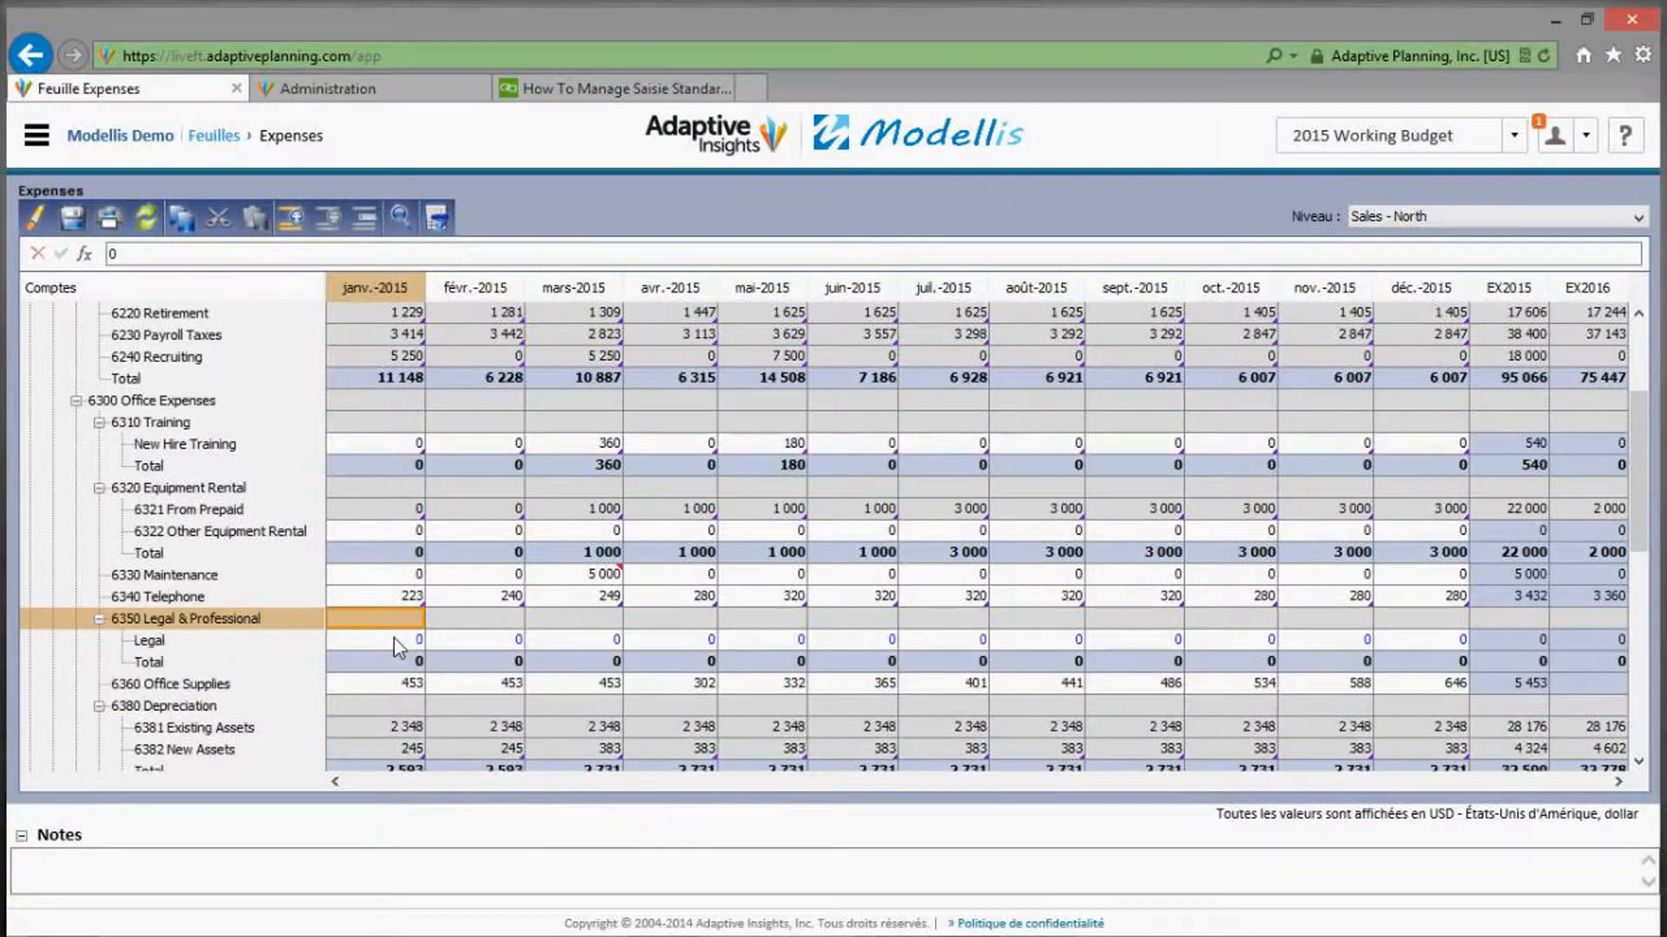
pyautogui.rightClick(396, 646)
pyautogui.click(466, 794)
pyautogui.write('IT')
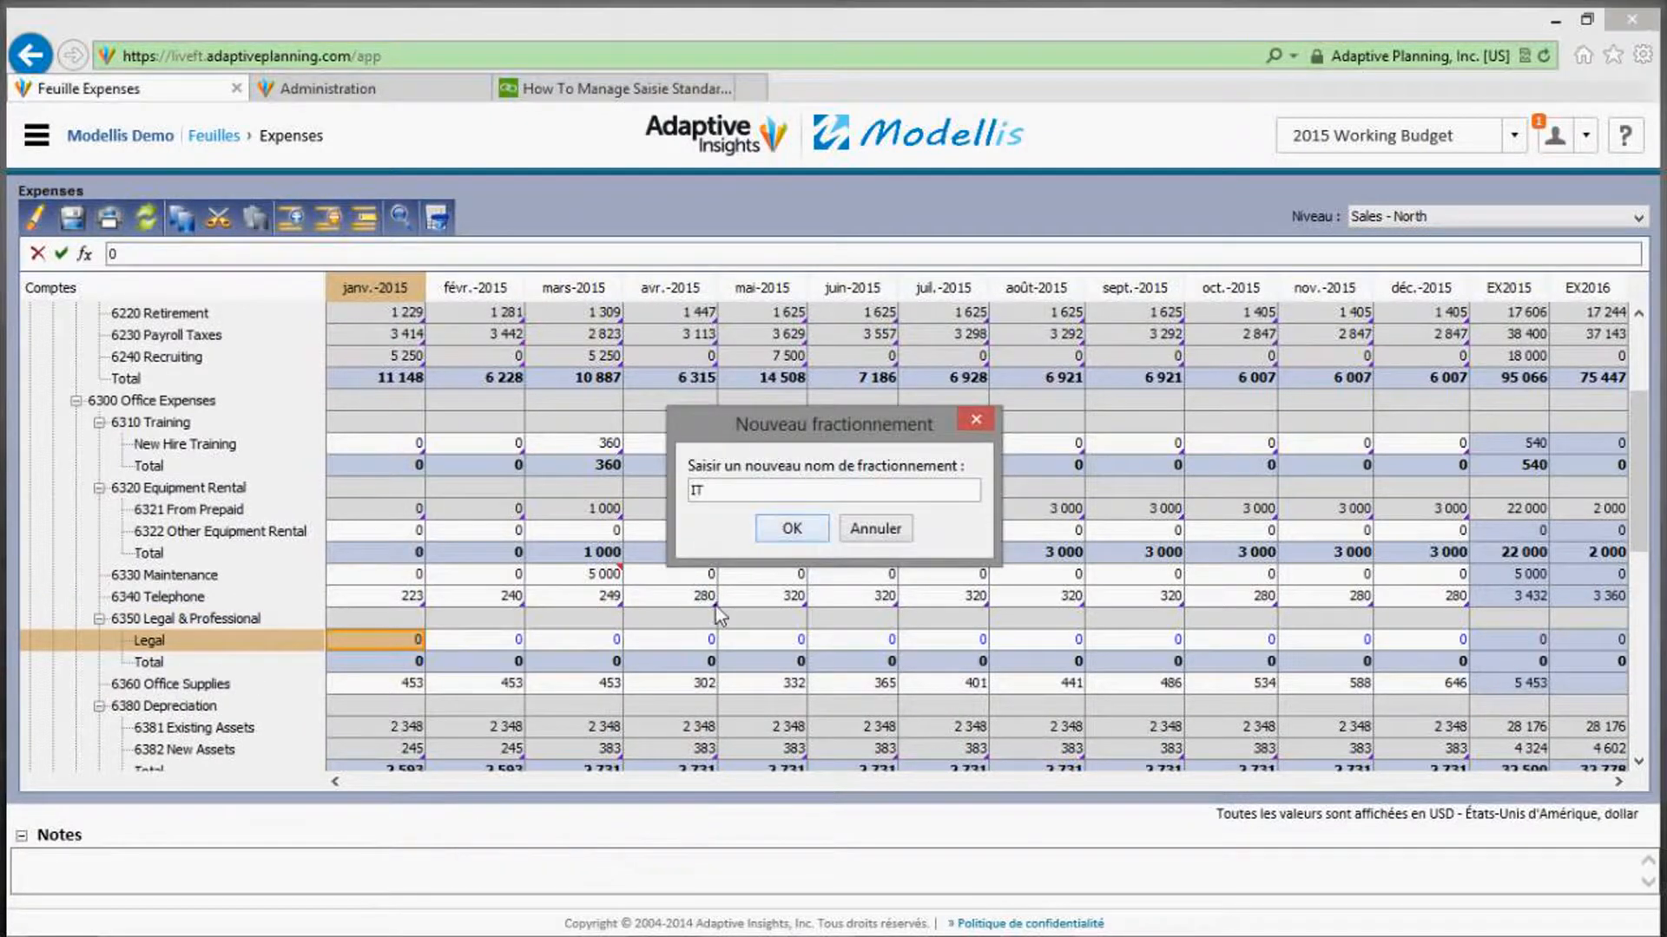
pyautogui.click(786, 531)
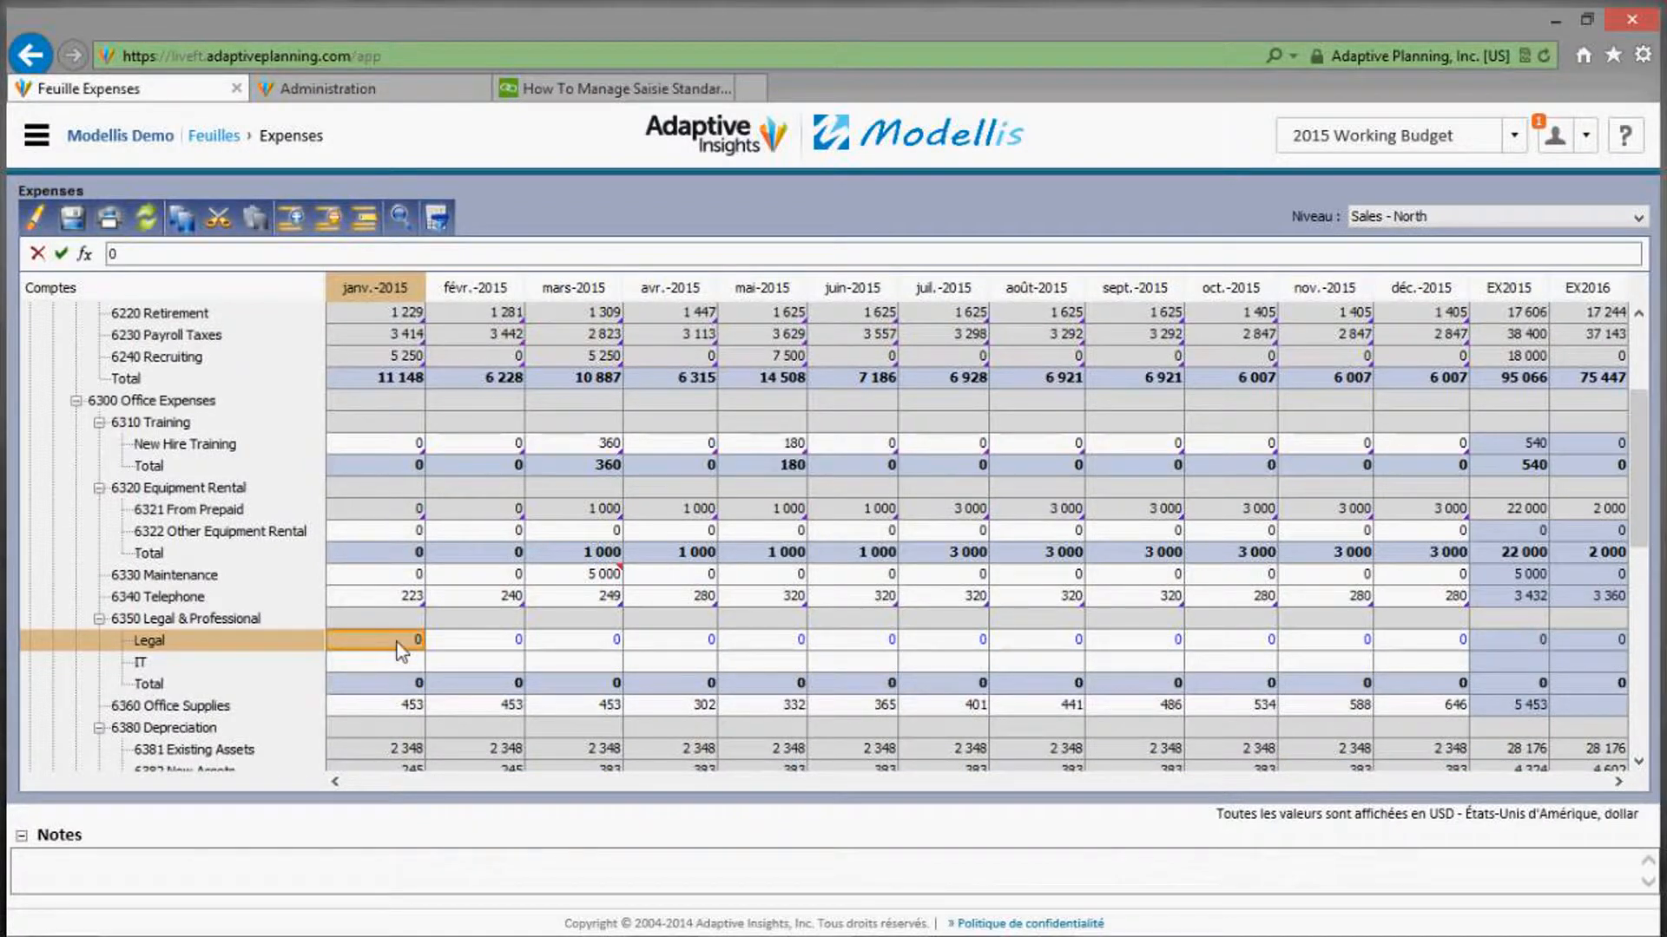
# Enter January 2015 amounts of 10 for the Legal split and 20 for the IT split.
pyautogui.press('Tab')
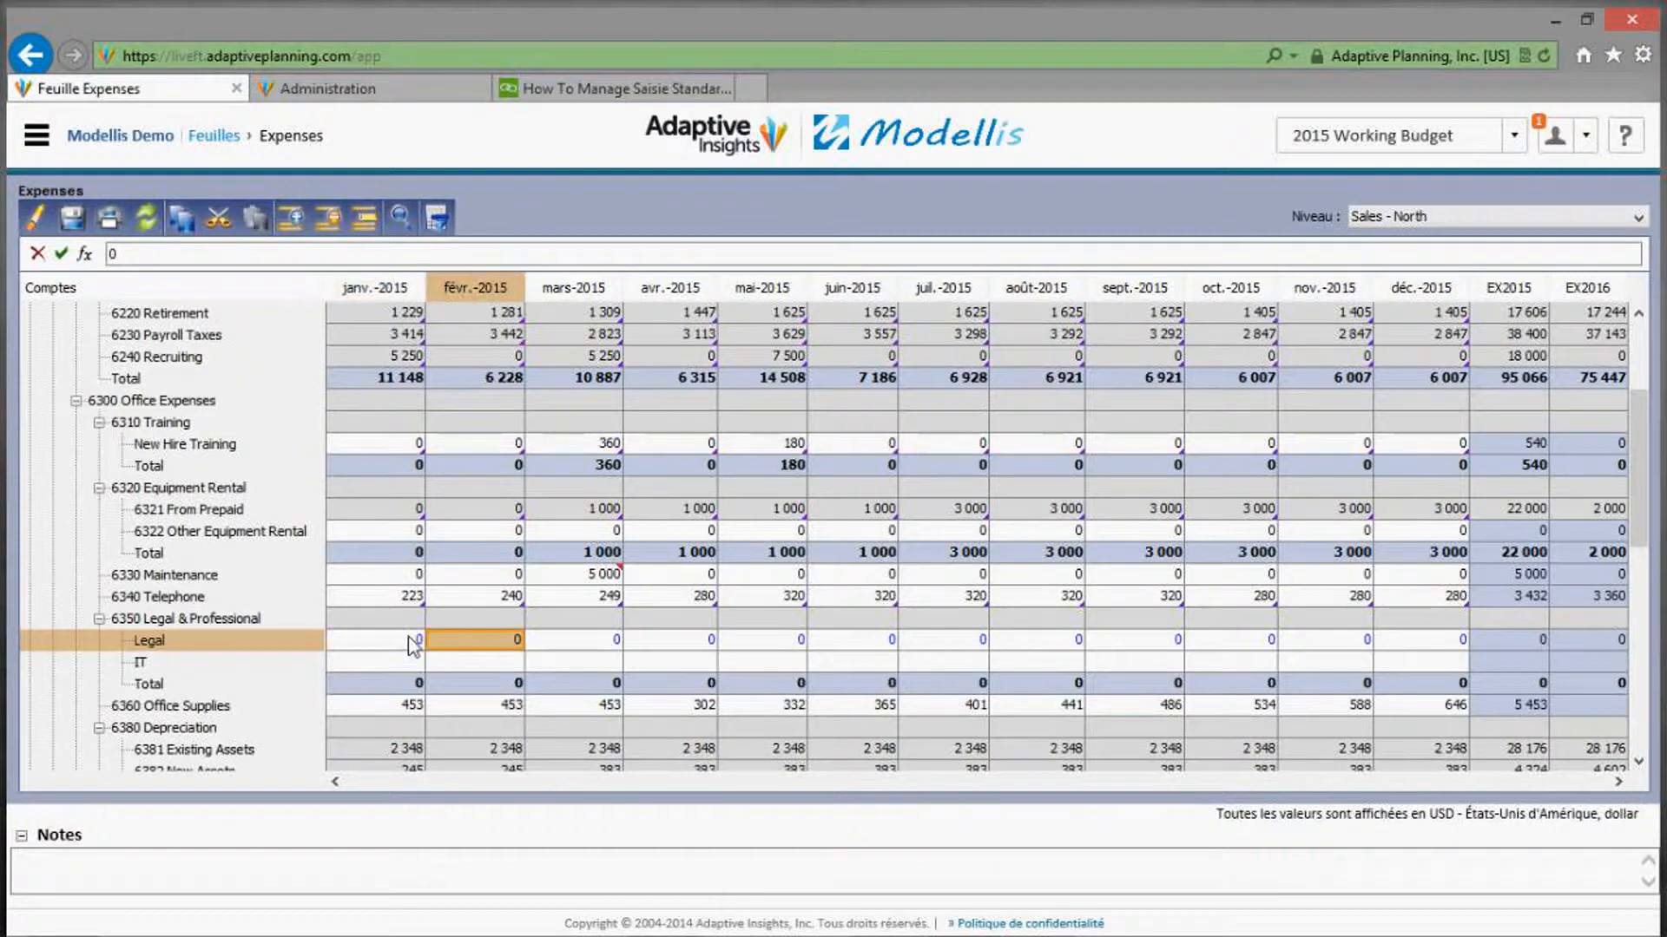
pyautogui.click(400, 637)
pyautogui.write('10')
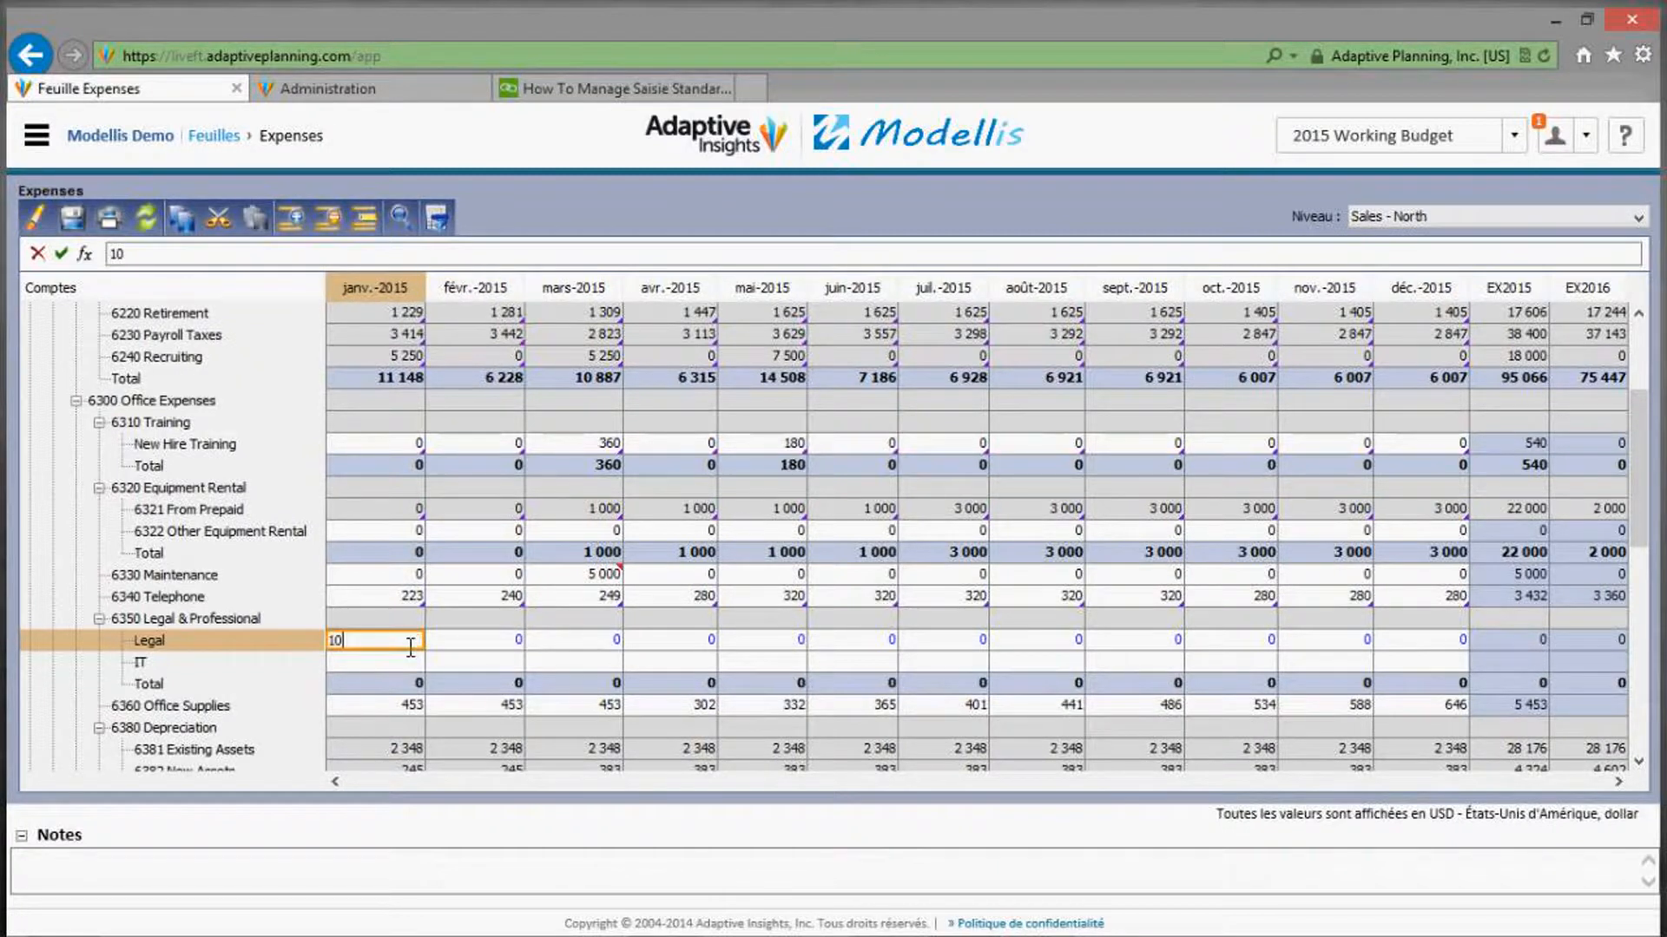
pyautogui.press('Return')
pyautogui.write('20')
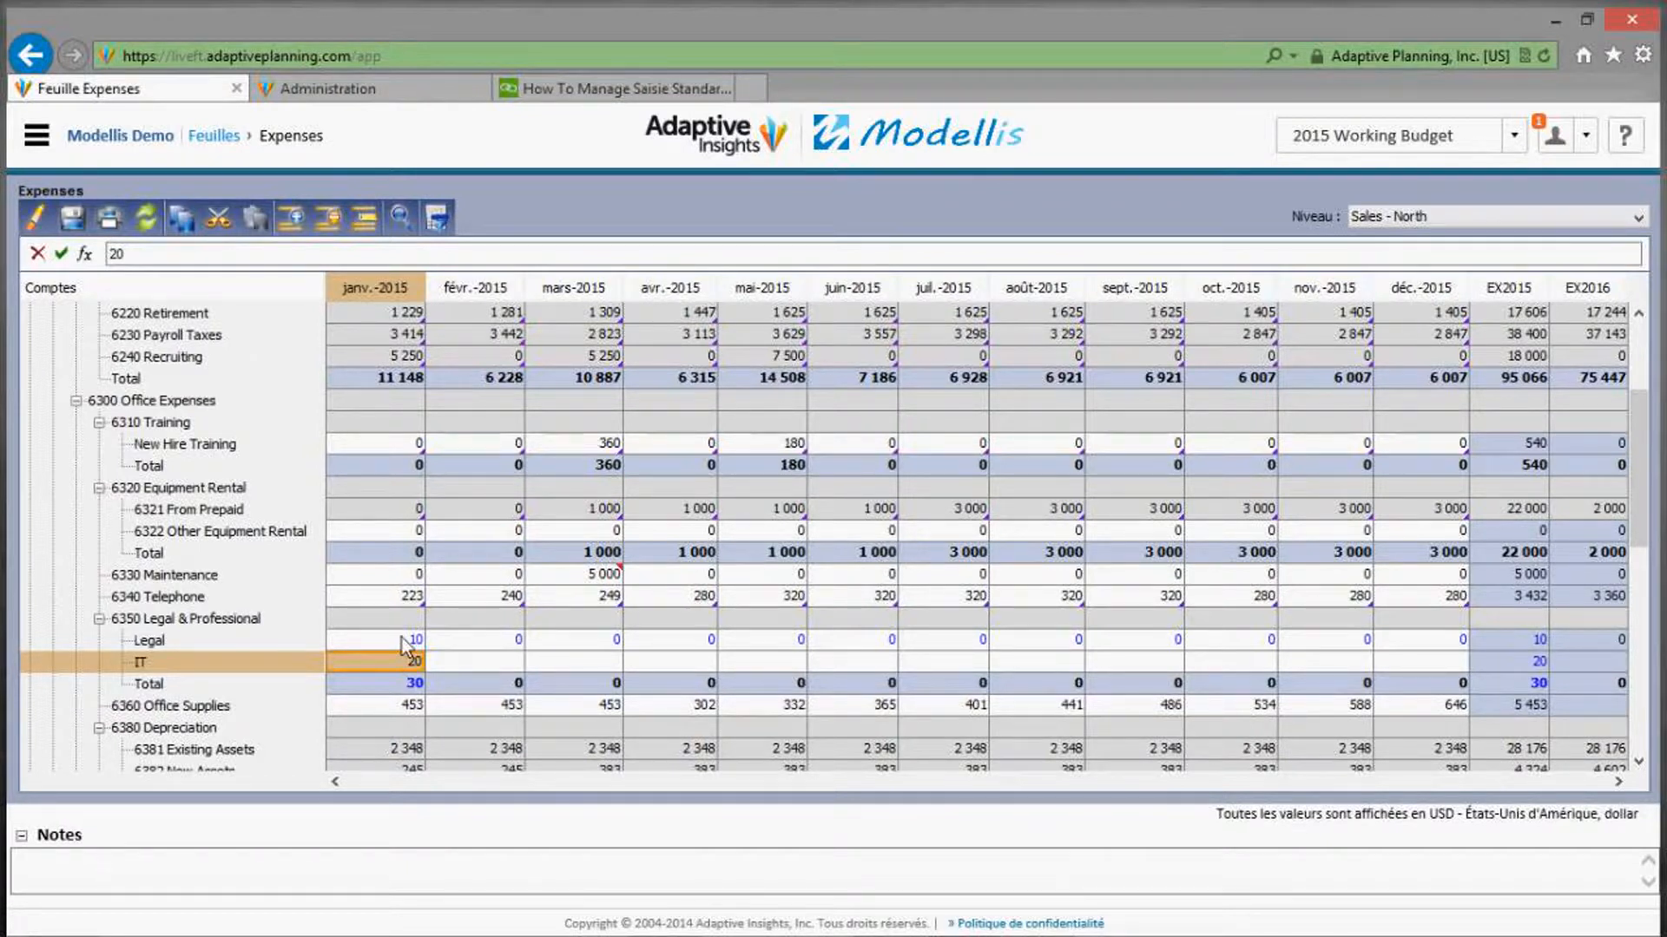
# Copy the January amount of the Legal split rightward to the end of the periods.
pyautogui.rightClick(404, 642)
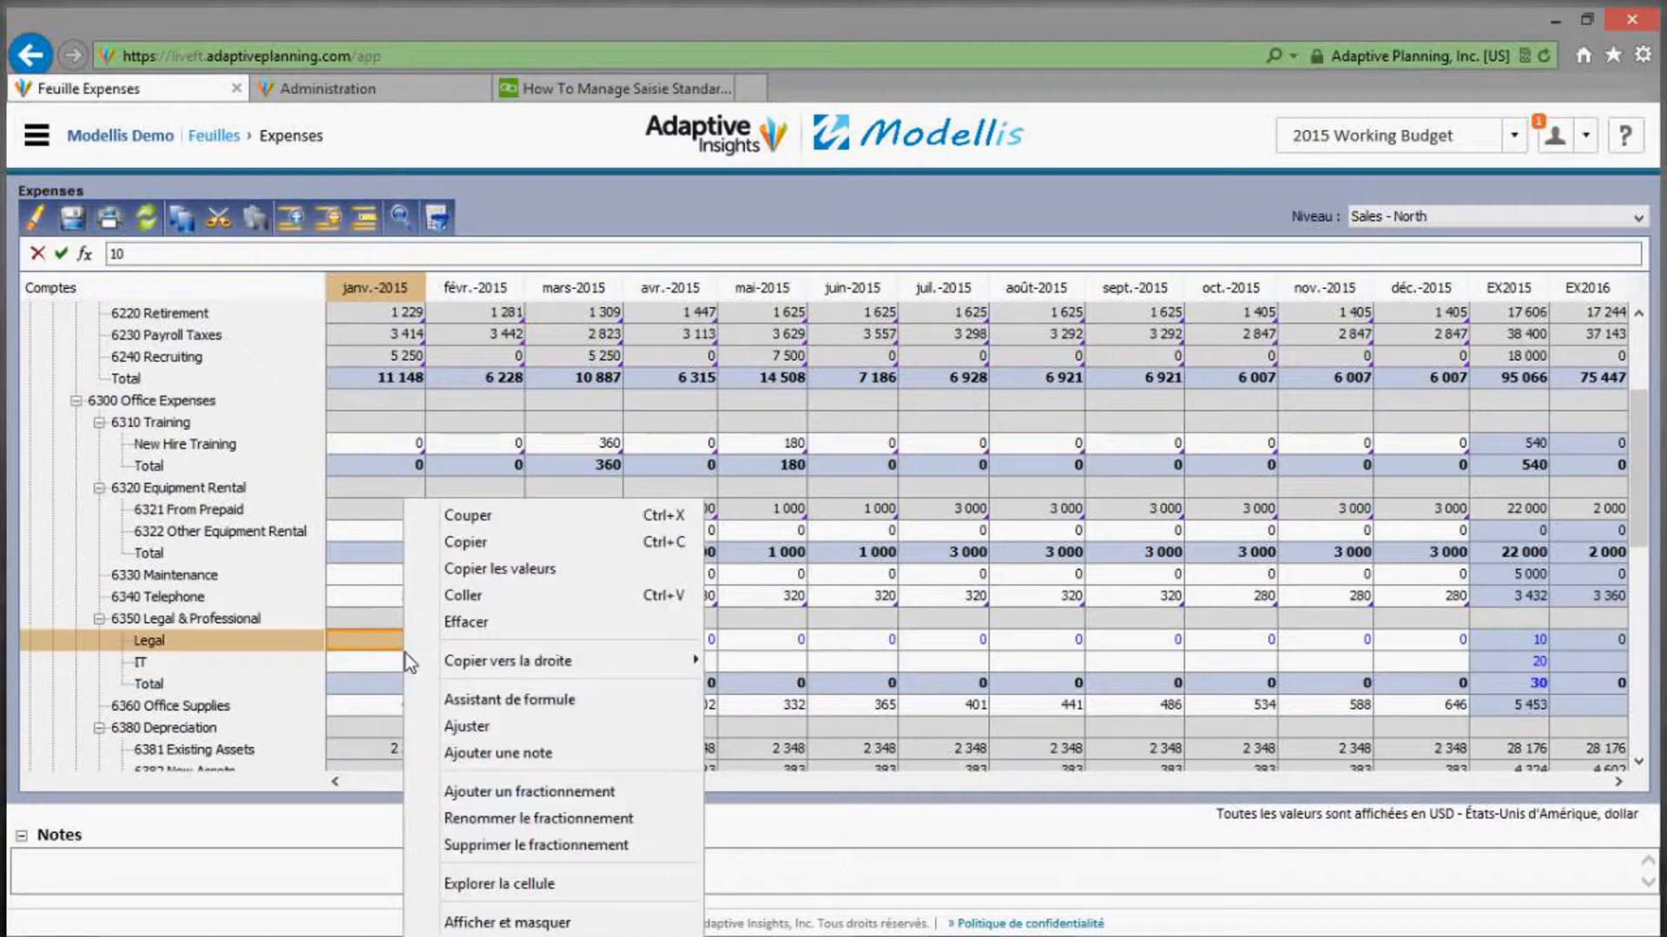
pyautogui.moveTo(552, 667)
pyautogui.moveTo(689, 660)
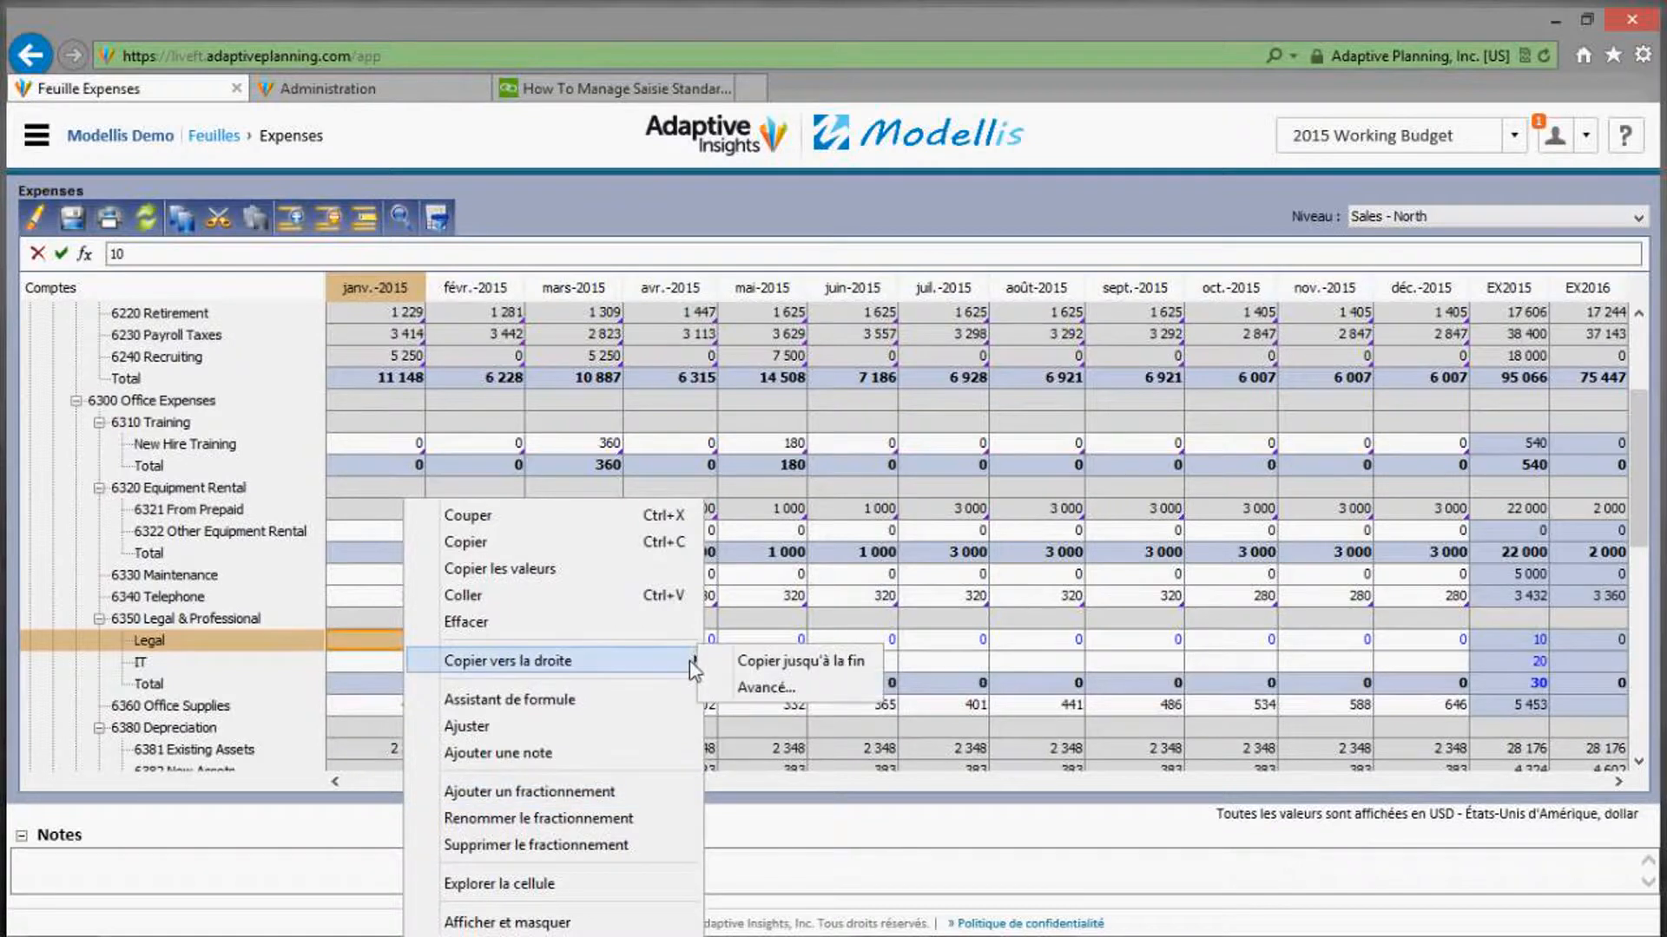
pyautogui.click(797, 664)
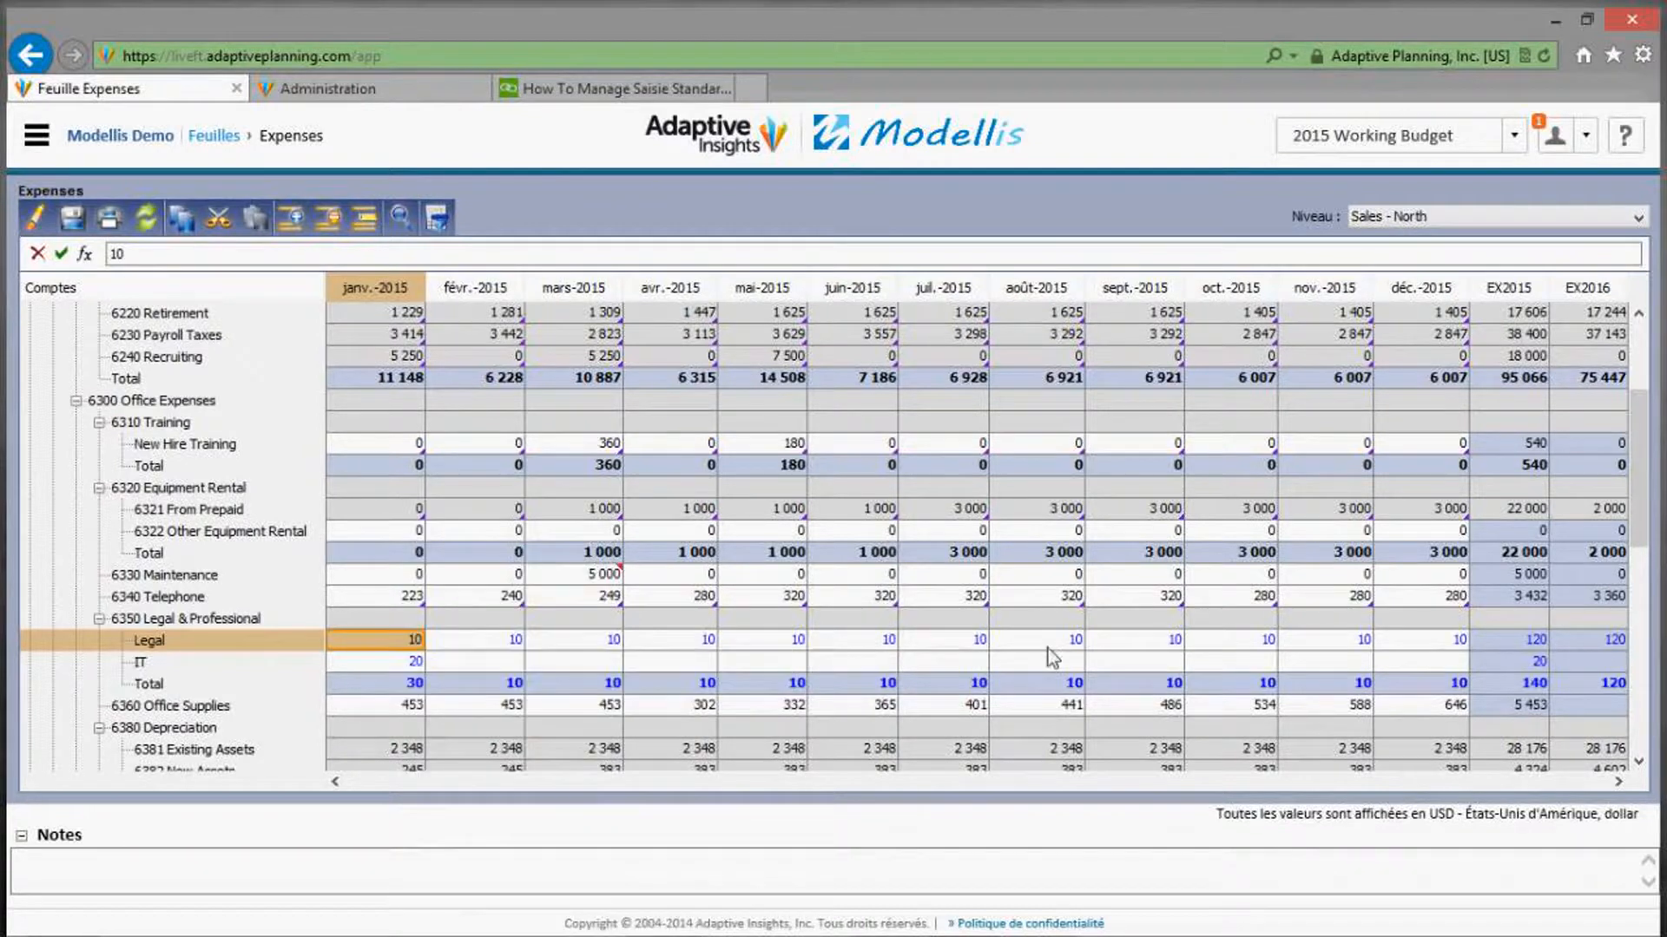
# Set the Legal split's EX2015 total to 200, spread it proportionally over the months, and save the sheet.
pyautogui.click(1502, 642)
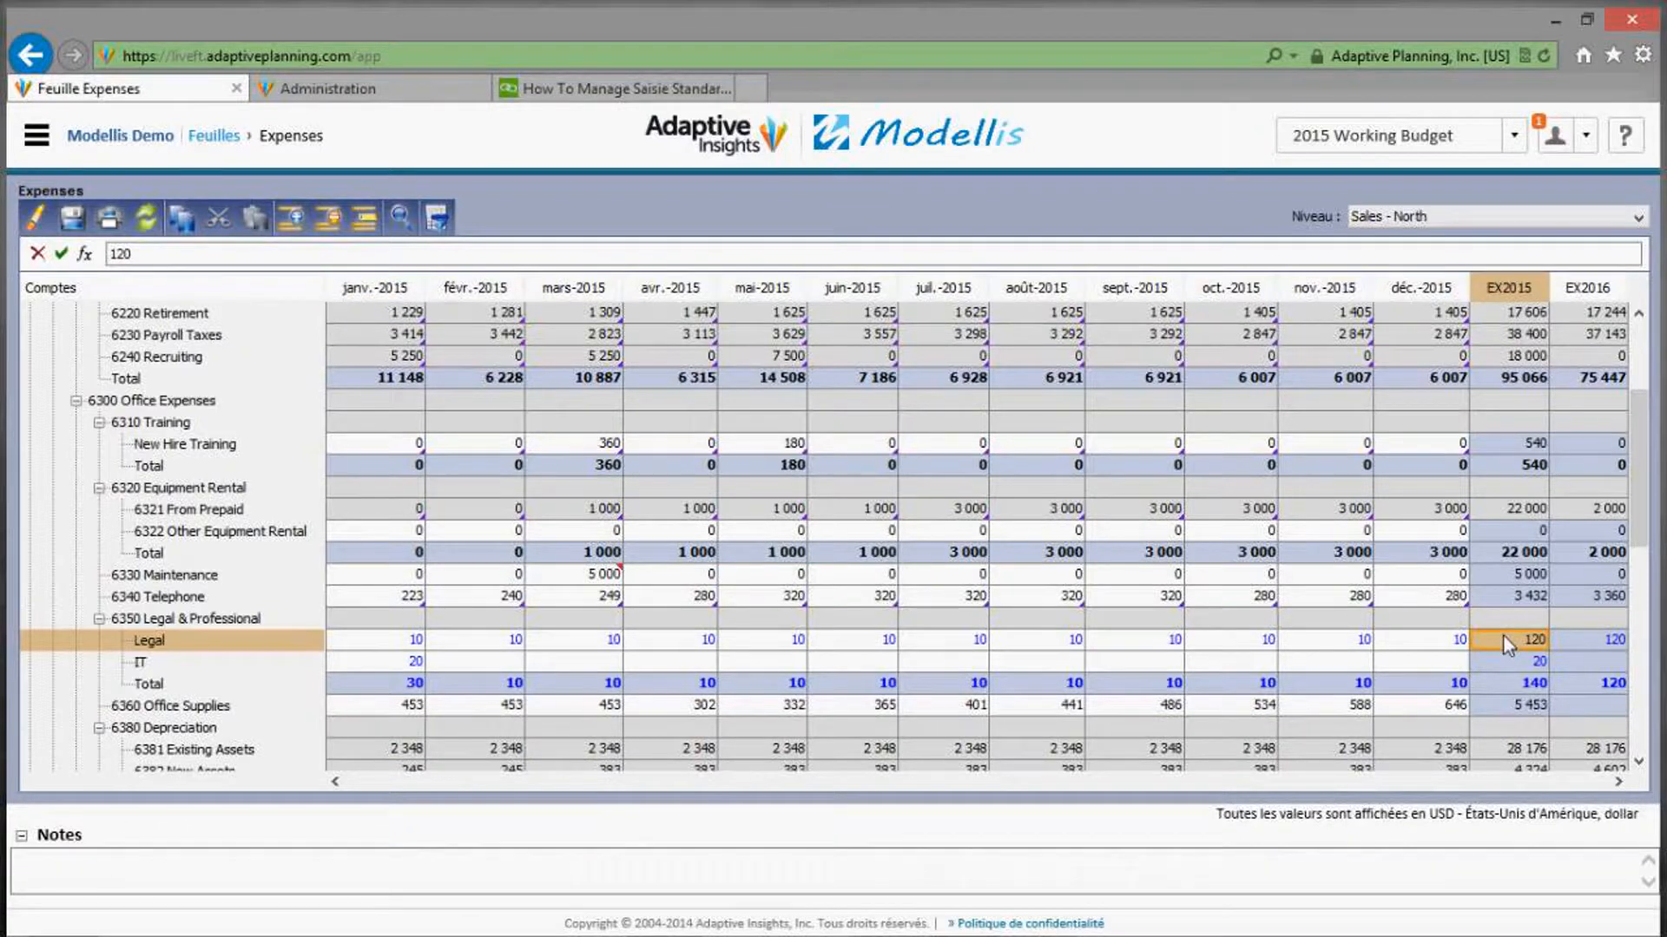
pyautogui.write('200')
pyautogui.press('Return')
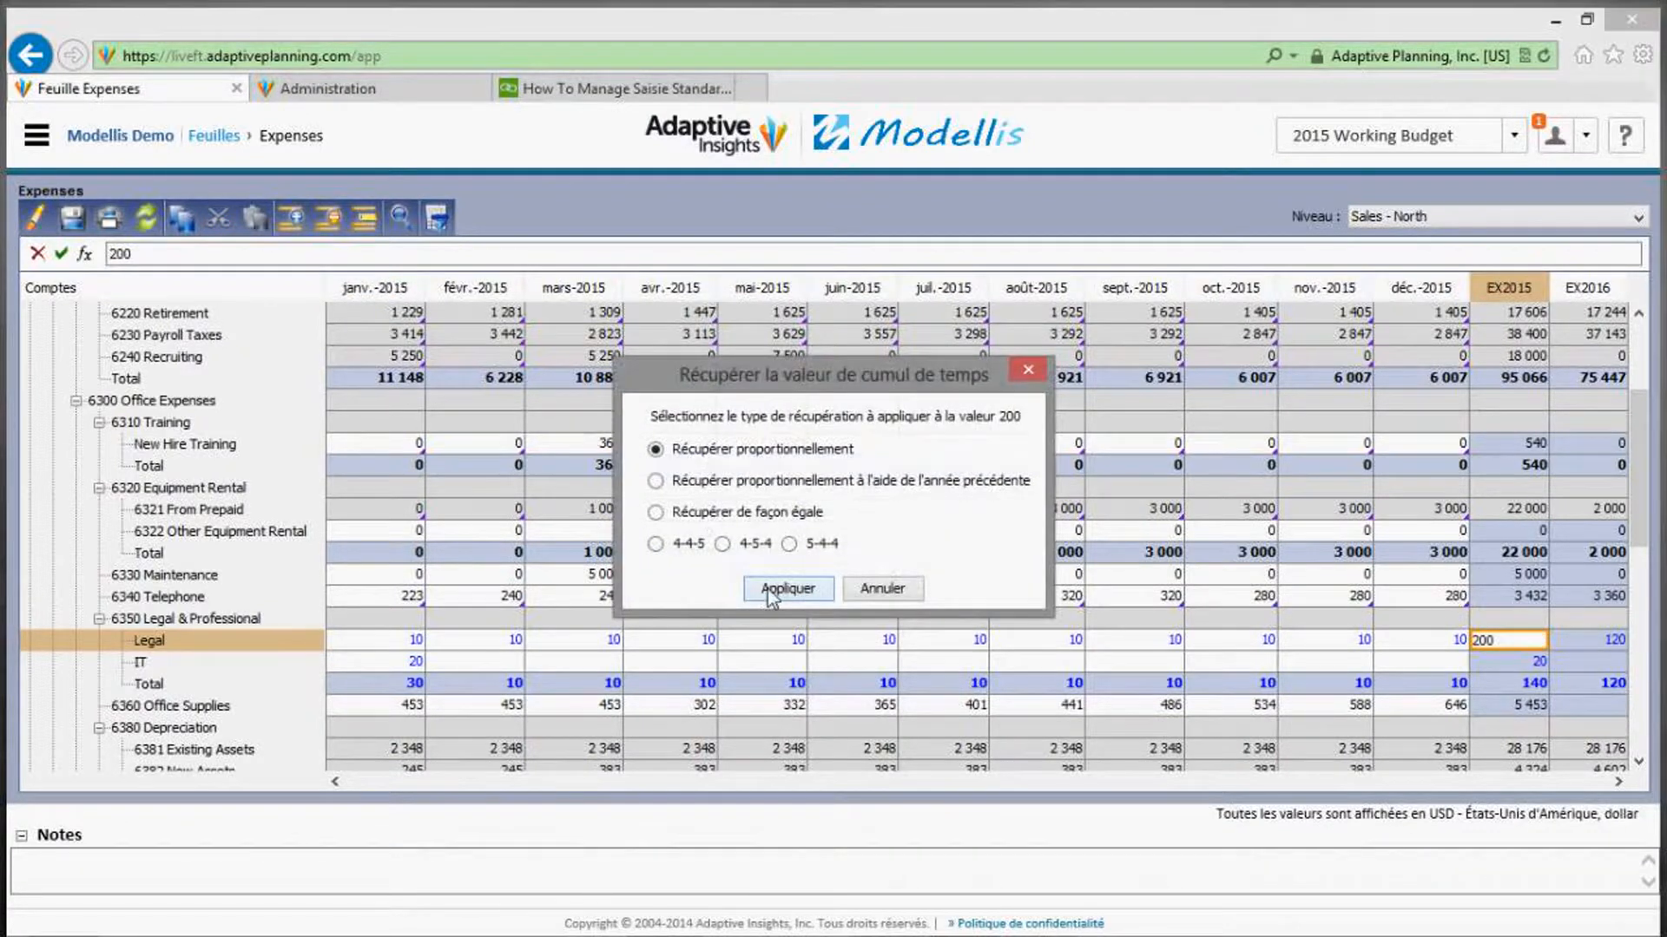
pyautogui.click(768, 588)
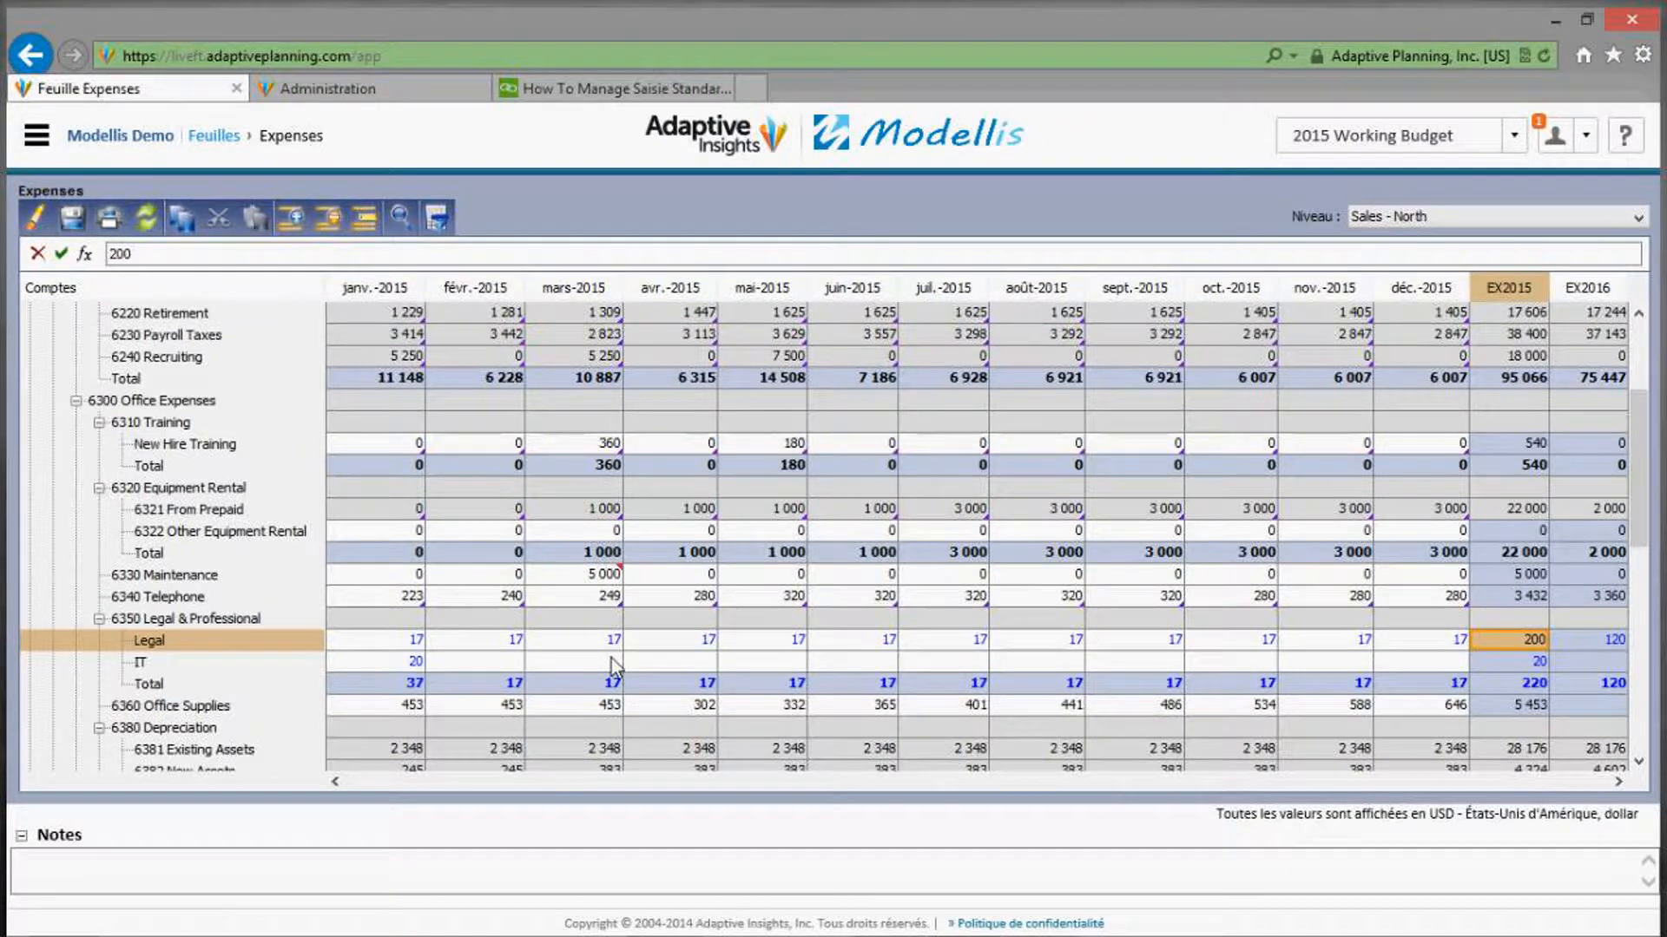
pyautogui.click(73, 222)
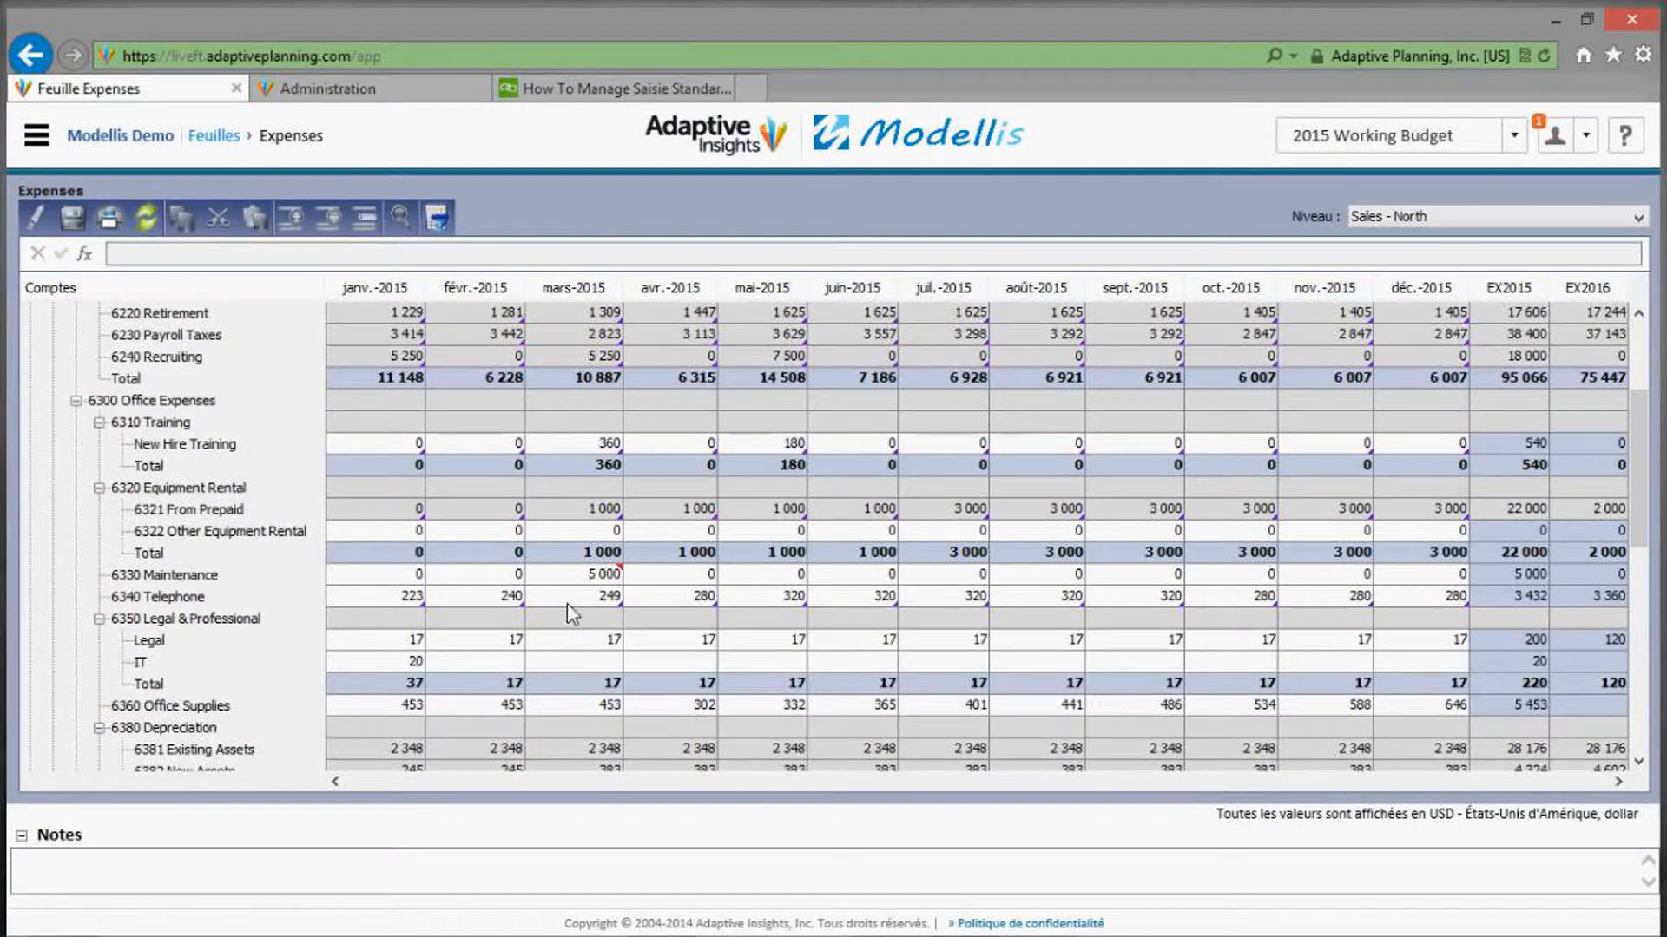
# Add the sheet note "Video" for Sales - North and save the sheet.
pyautogui.moveTo(622, 578)
pyautogui.click(225, 880)
pyautogui.write('Vid')
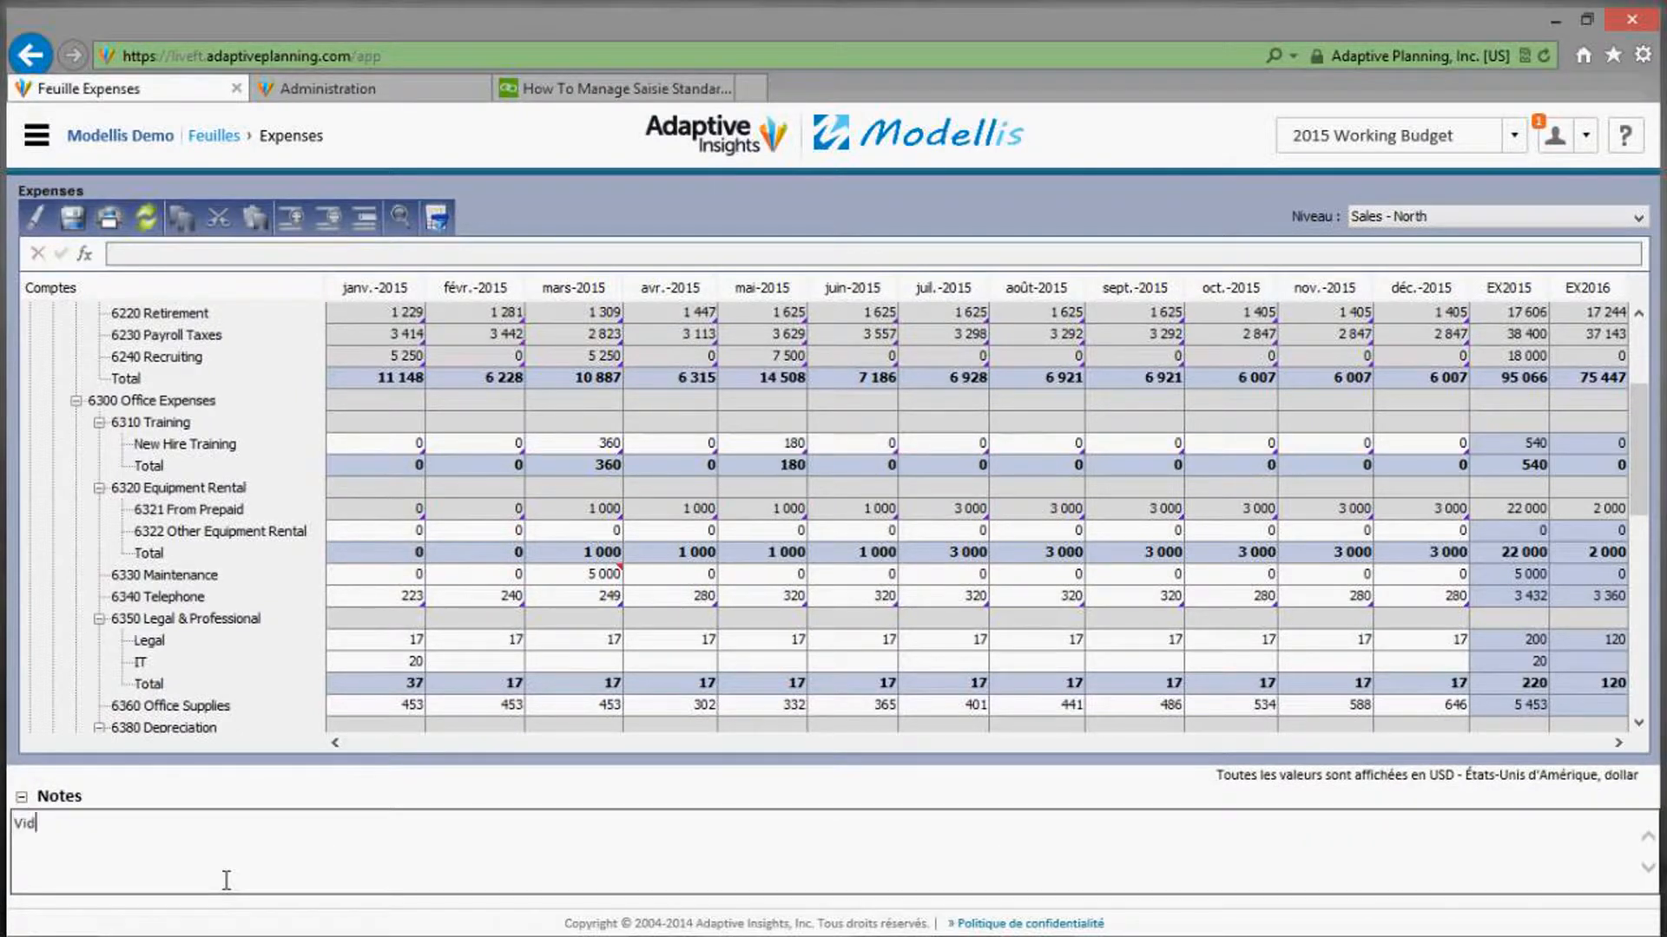
pyautogui.write('eo')
pyautogui.click(73, 219)
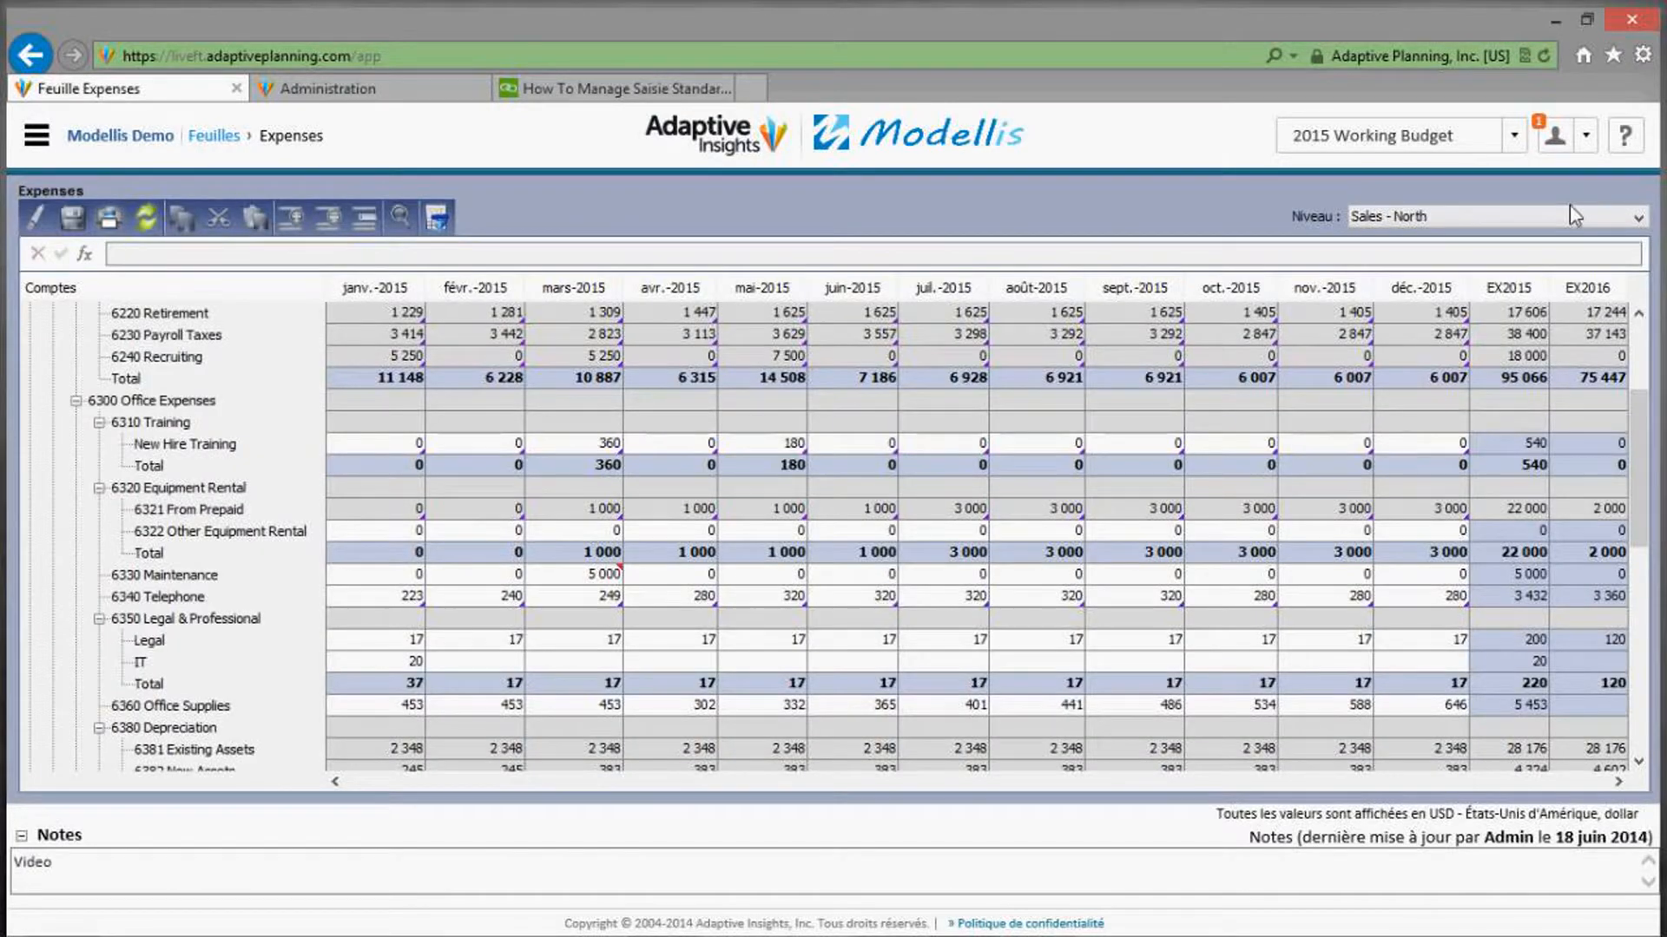
# Switch the Expenses sheet to the United States level and review all notes of its sublevels.
pyautogui.click(1638, 219)
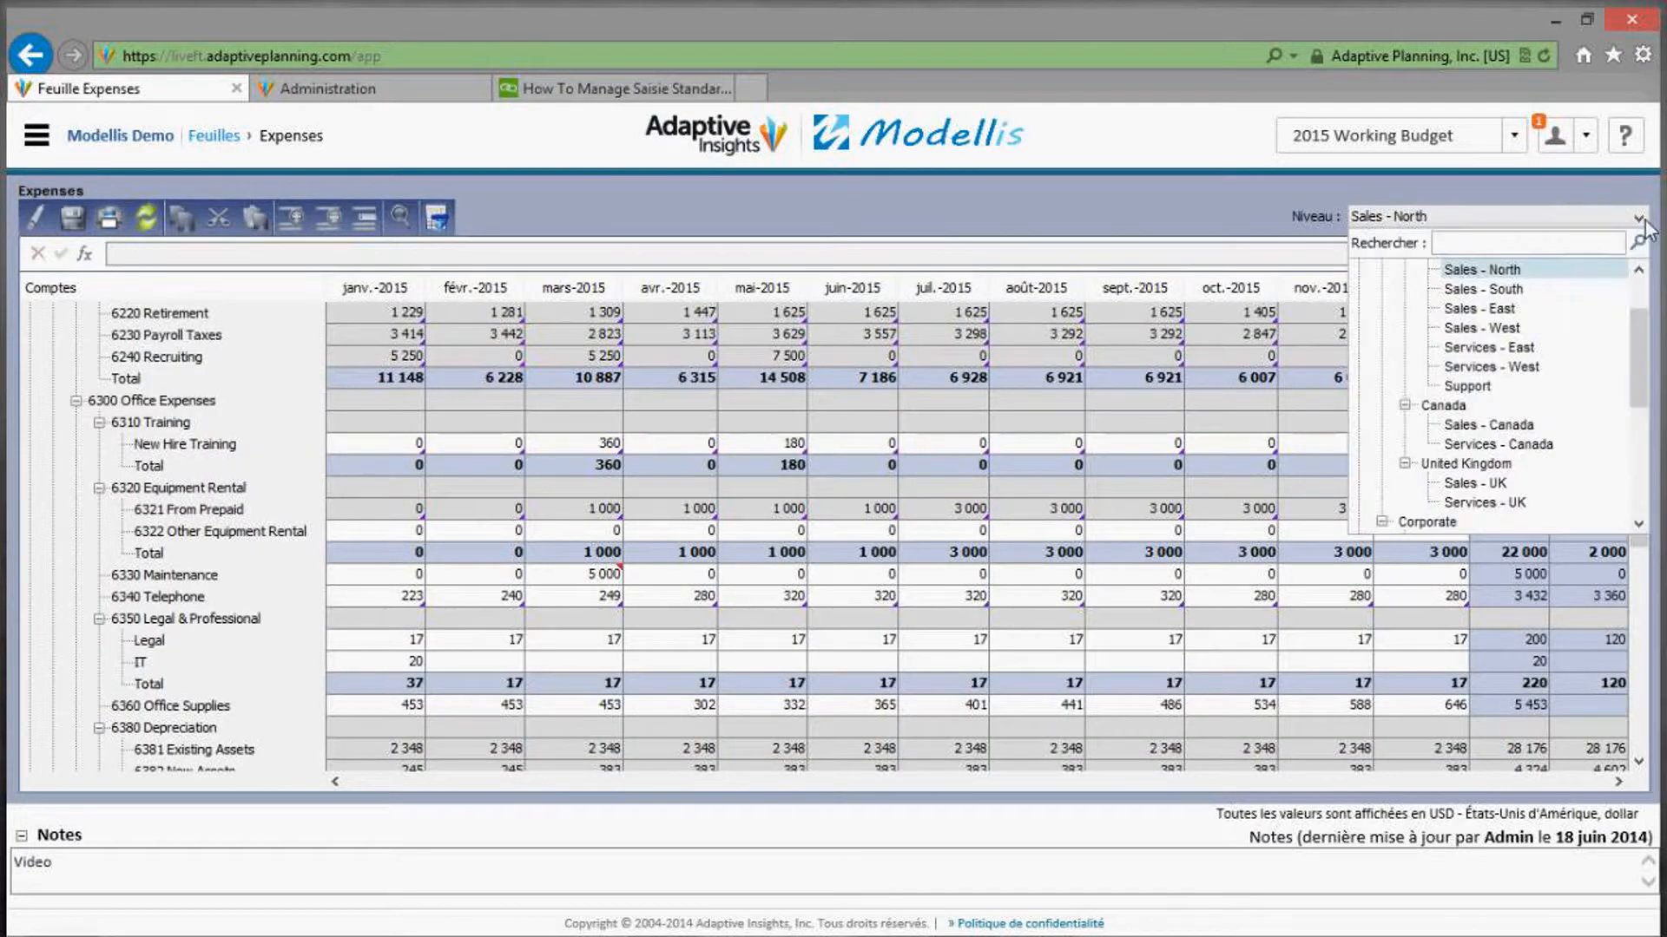
pyautogui.click(1640, 276)
pyautogui.click(1476, 289)
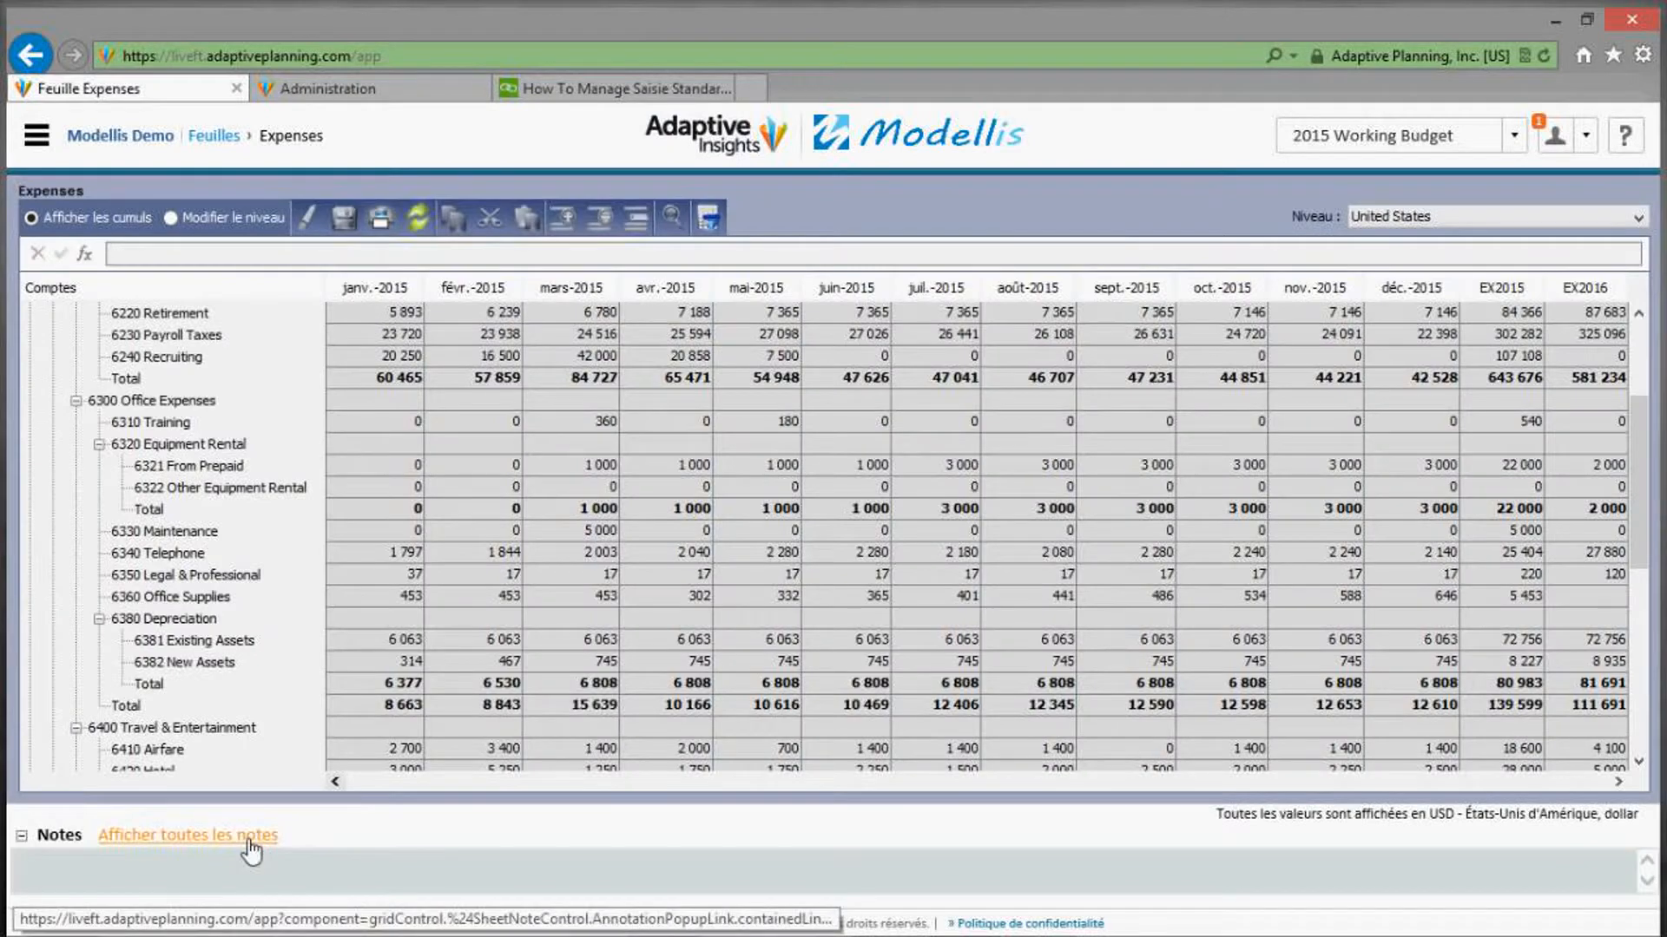
pyautogui.click(251, 837)
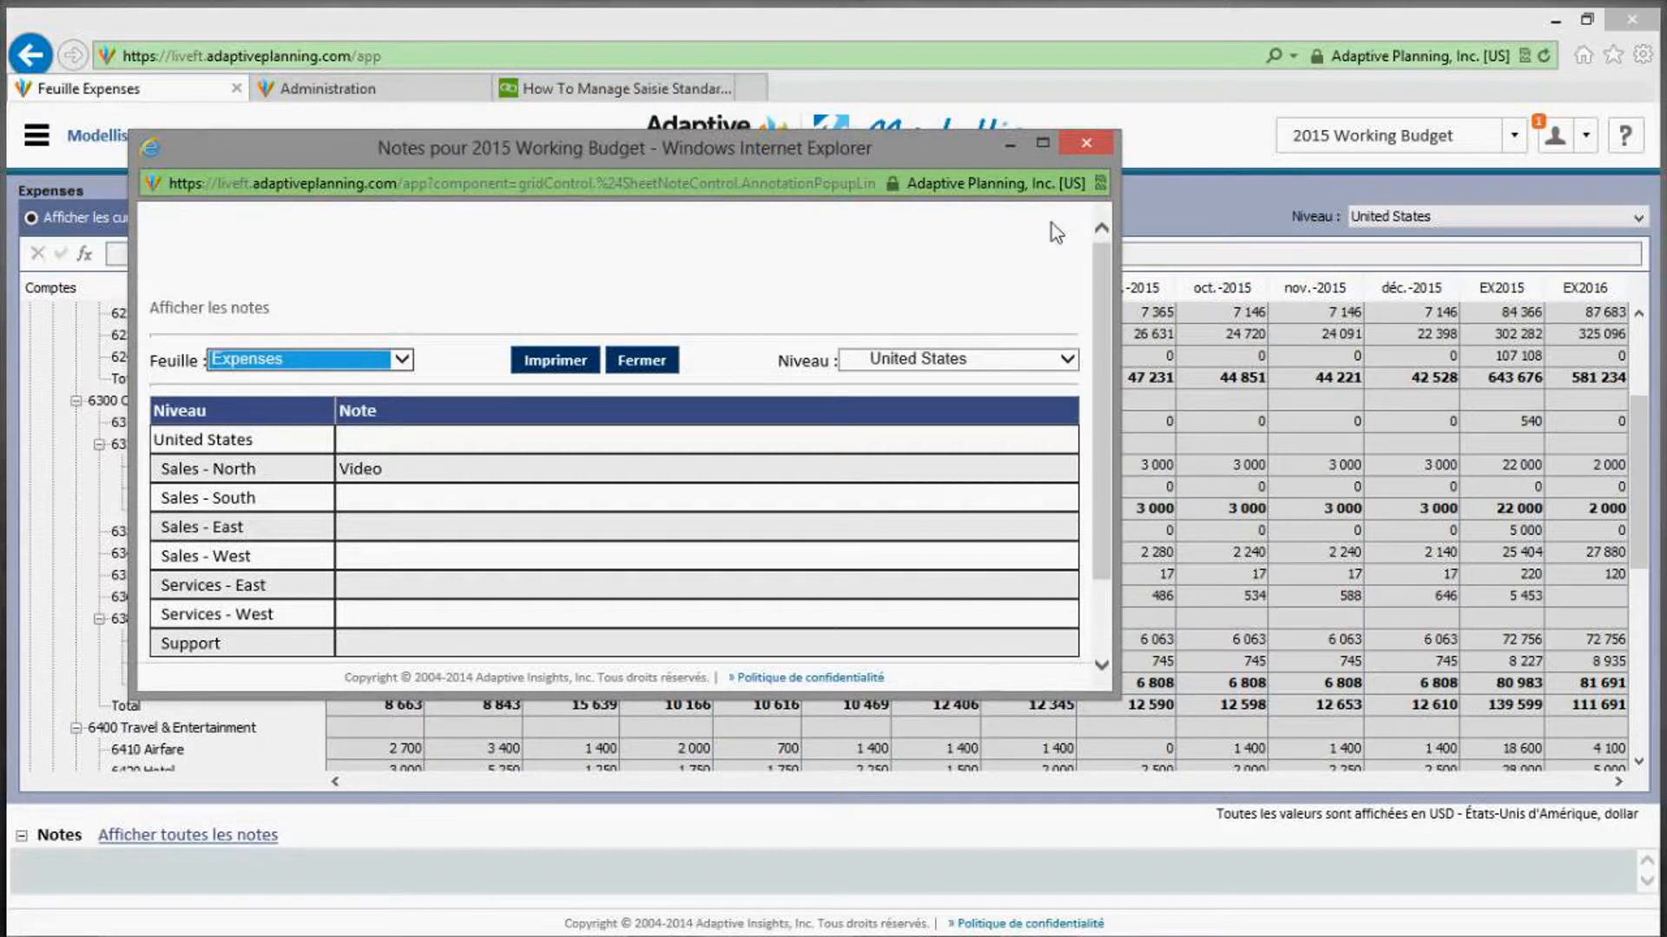
pyautogui.click(1083, 146)
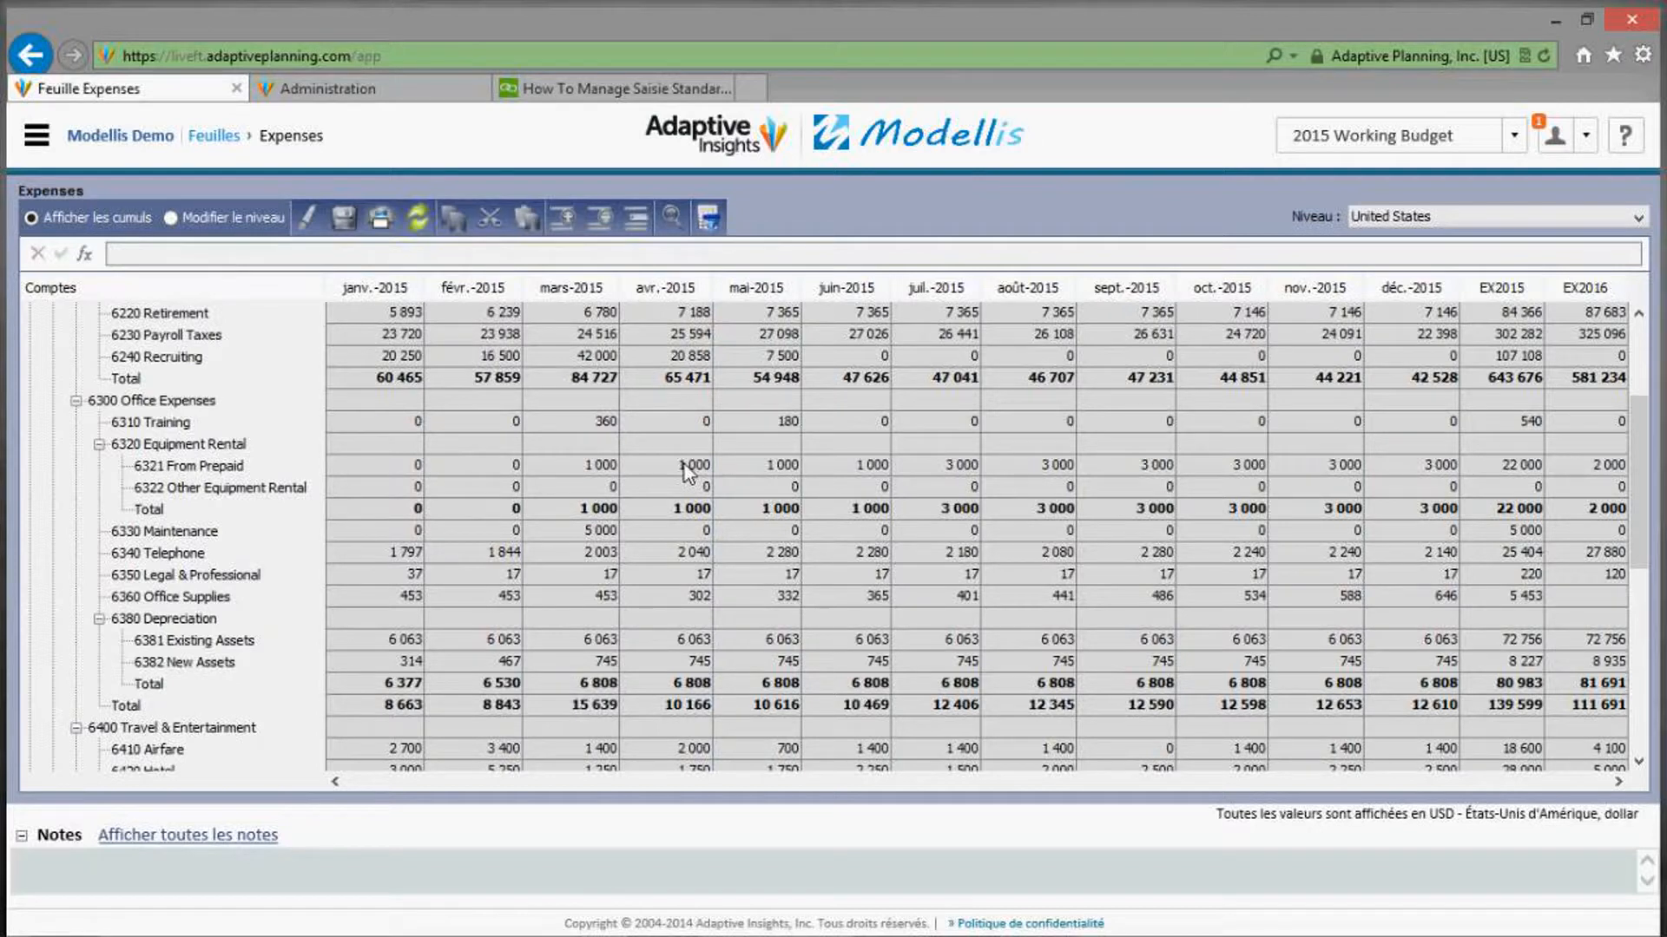
# Open the Expenses sheet's definition in the level sheet administration and review its account groups.
pyautogui.click(401, 94)
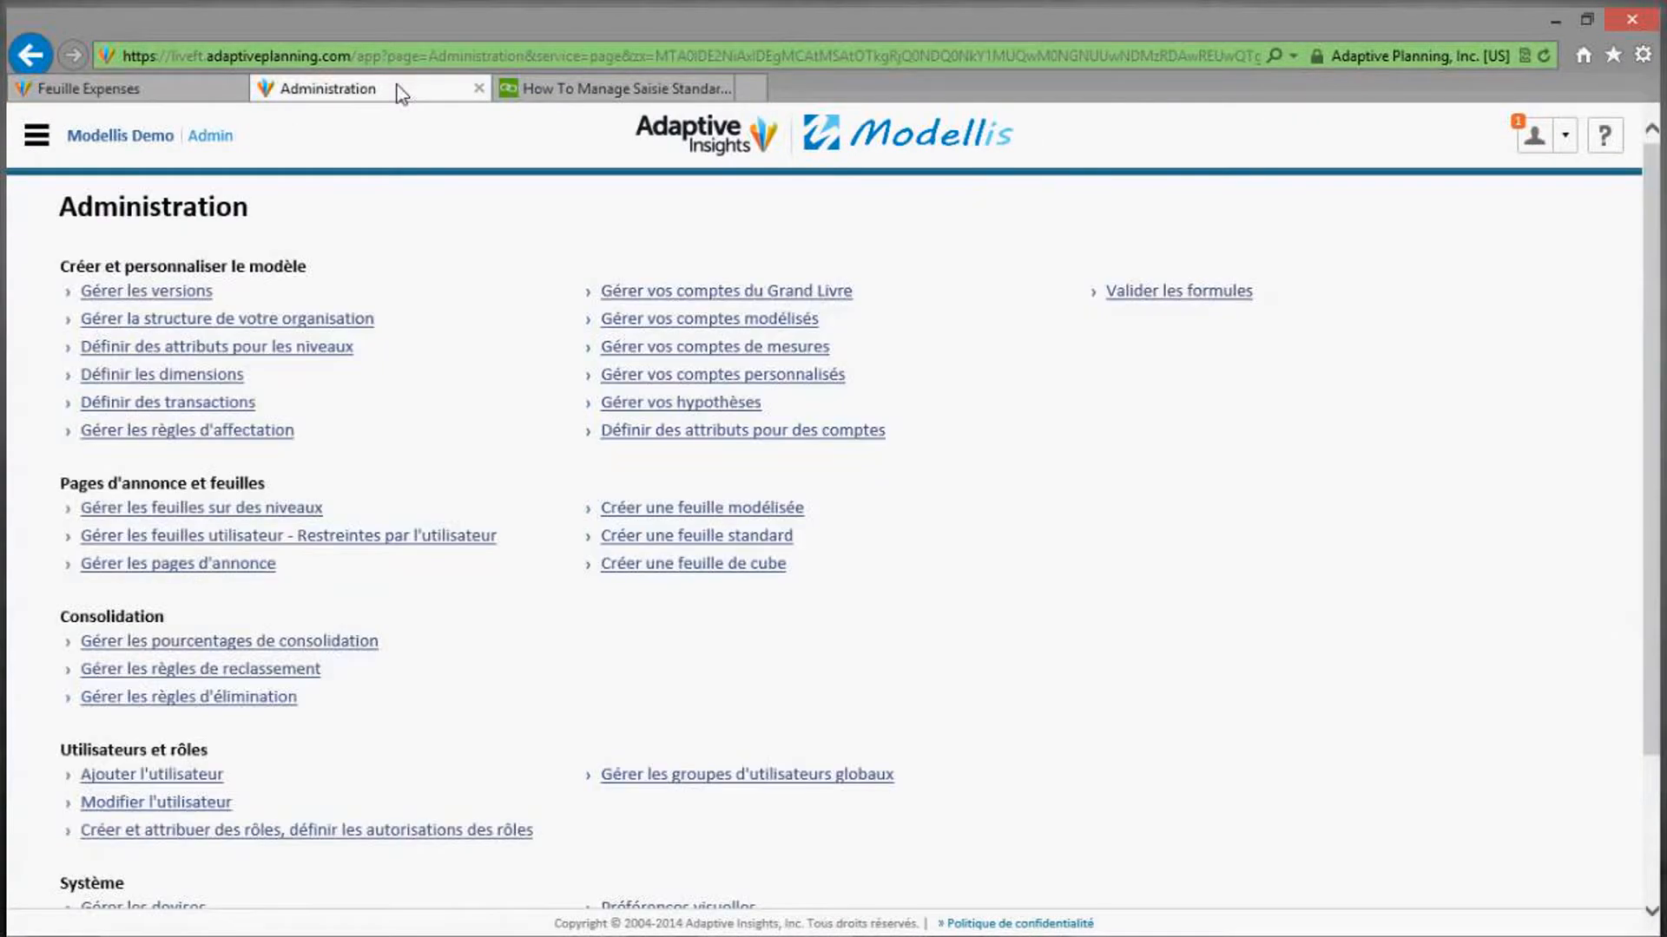
pyautogui.click(213, 512)
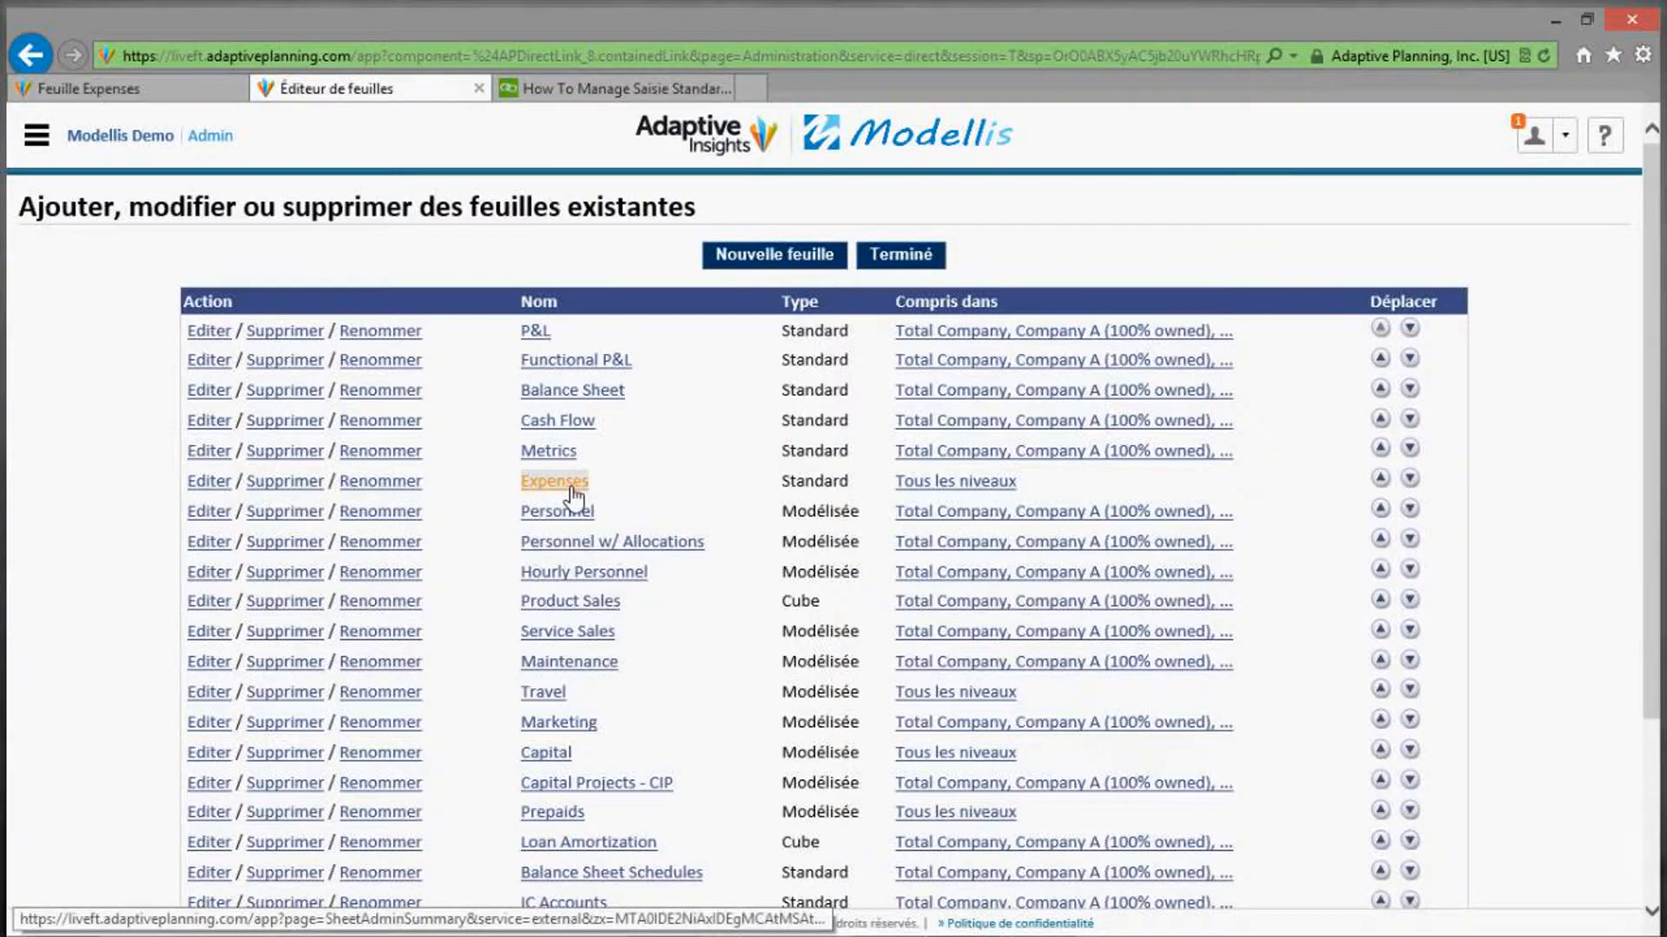
pyautogui.click(554, 482)
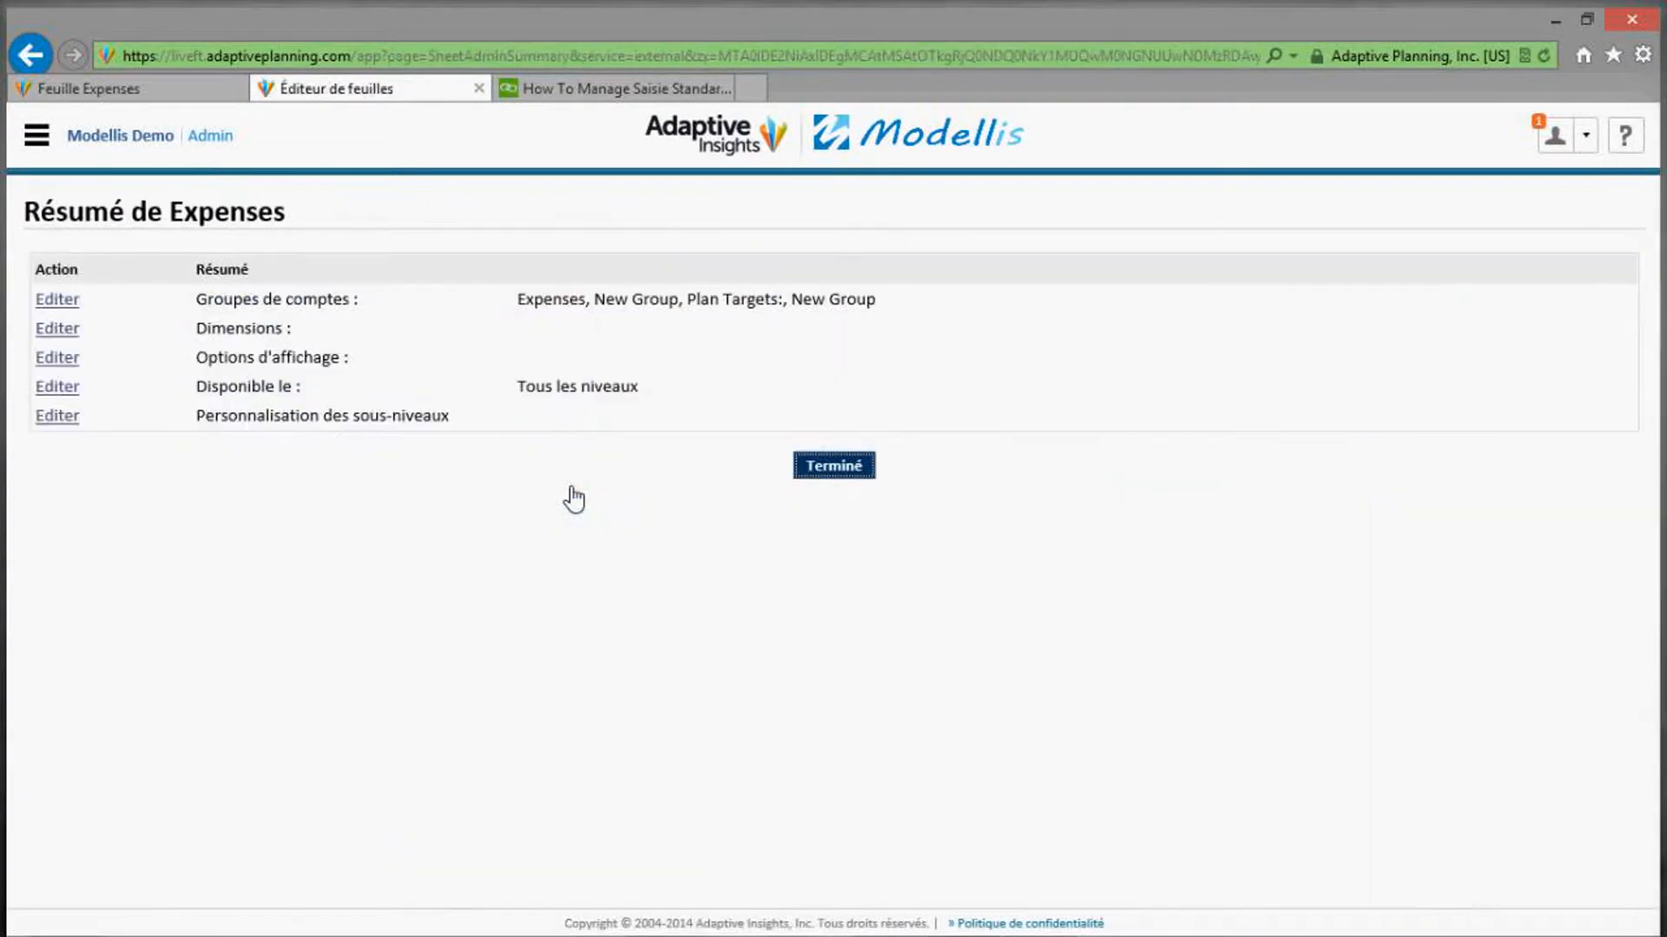
pyautogui.click(60, 299)
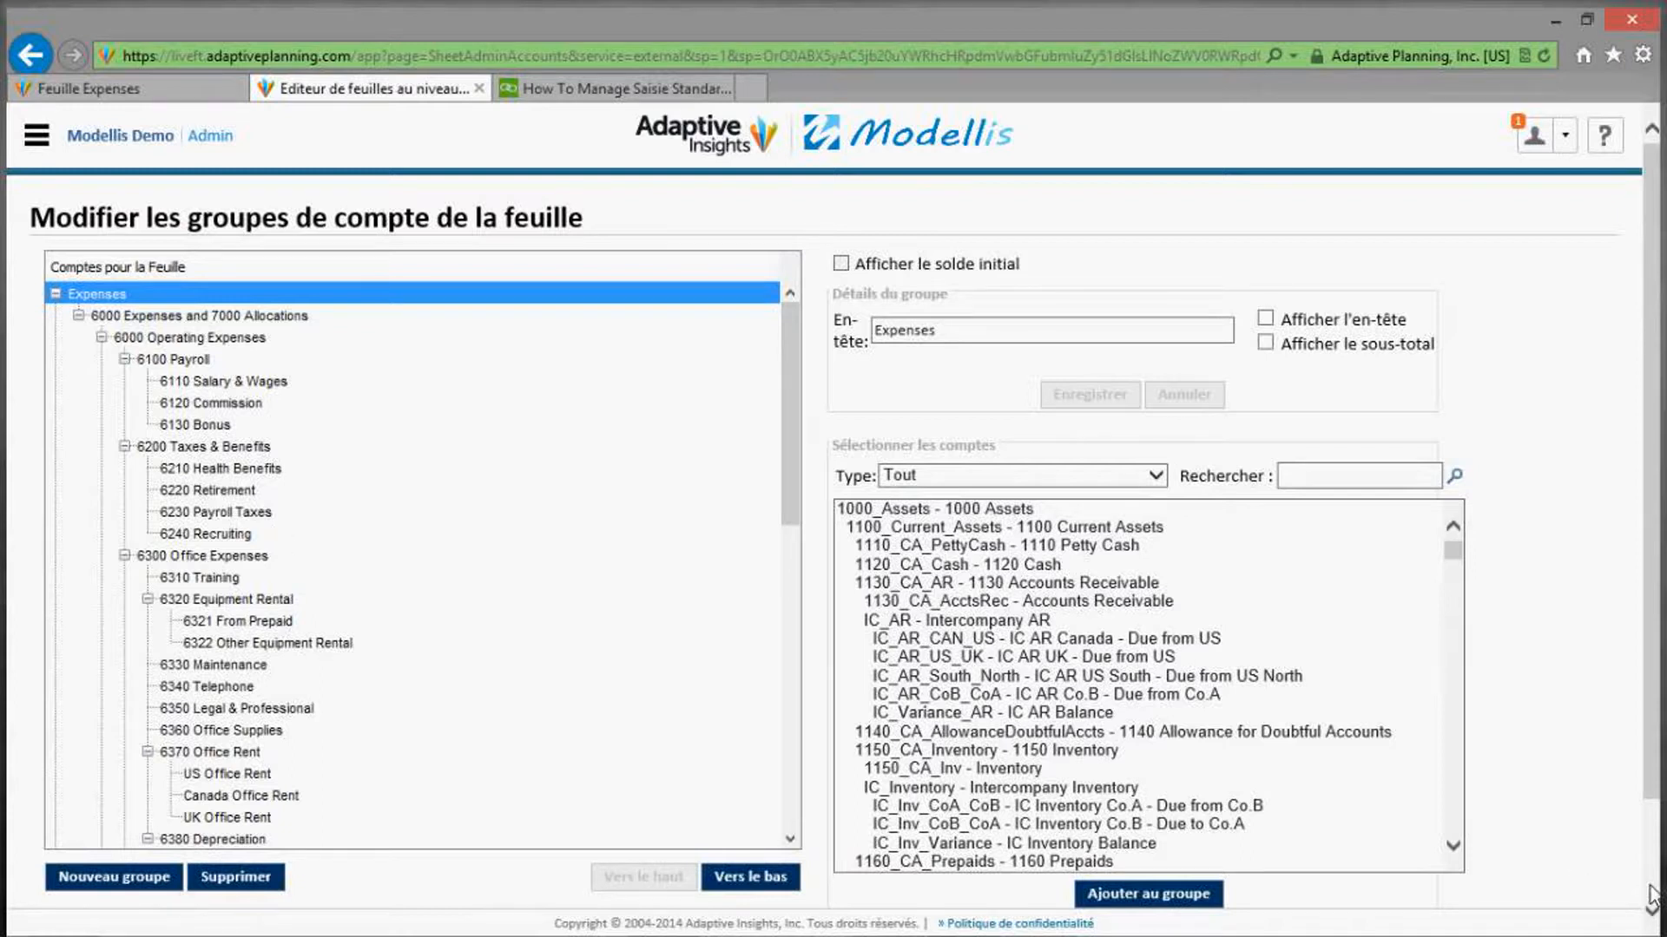
pyautogui.scroll(-2, 1651, 898)
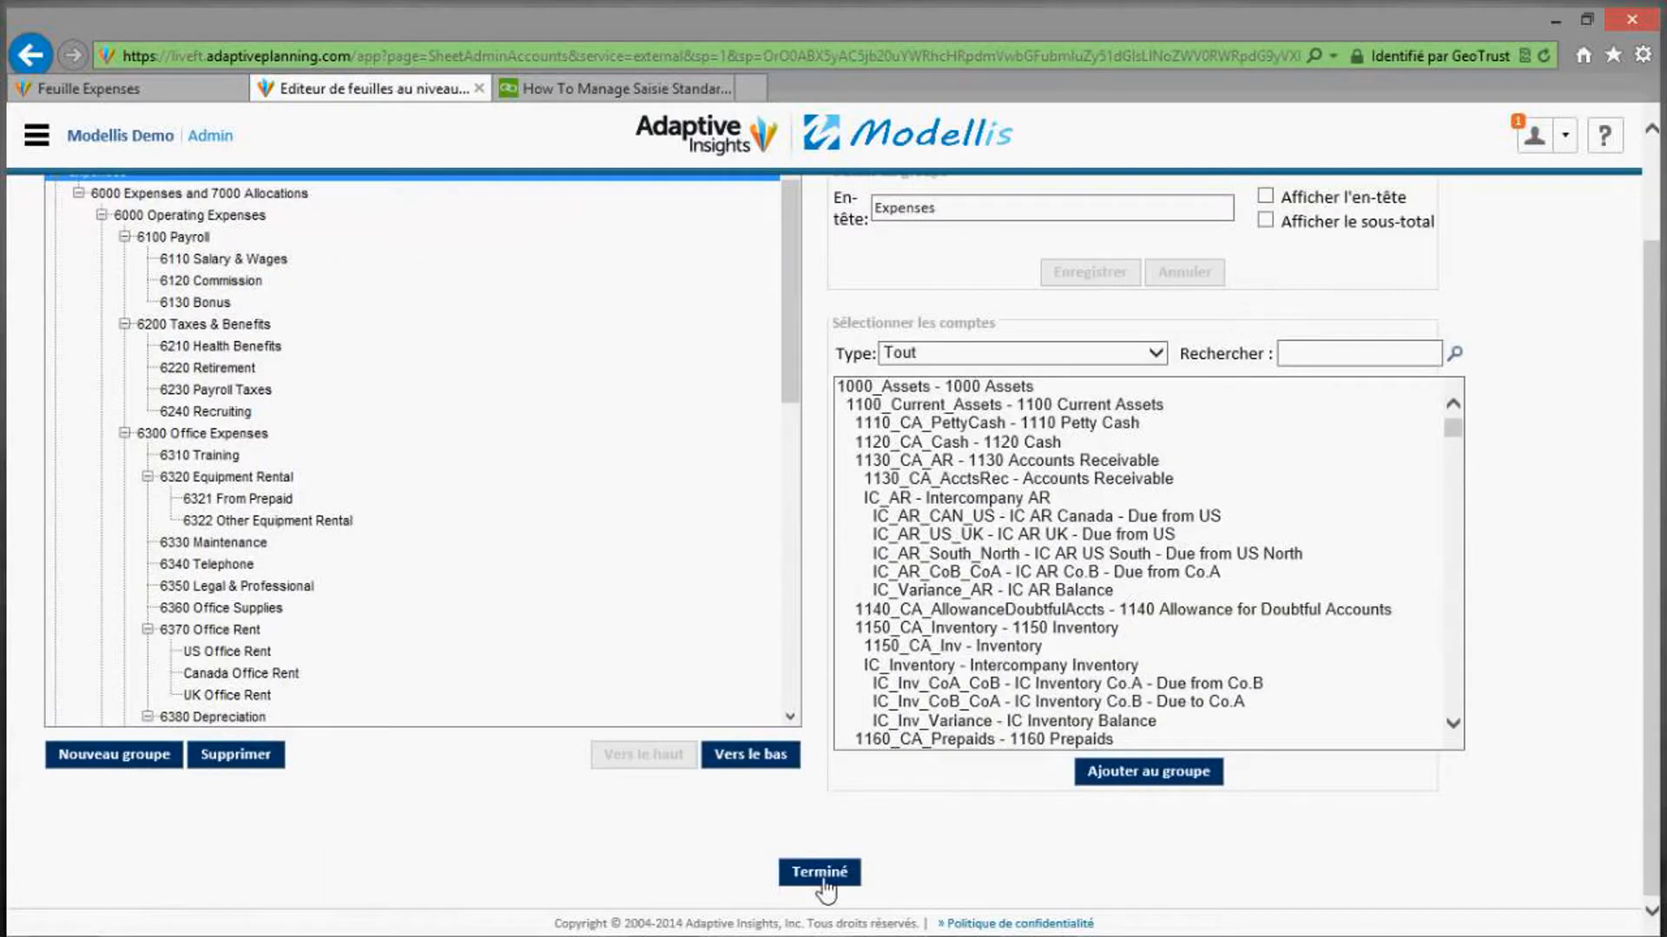
pyautogui.click(821, 880)
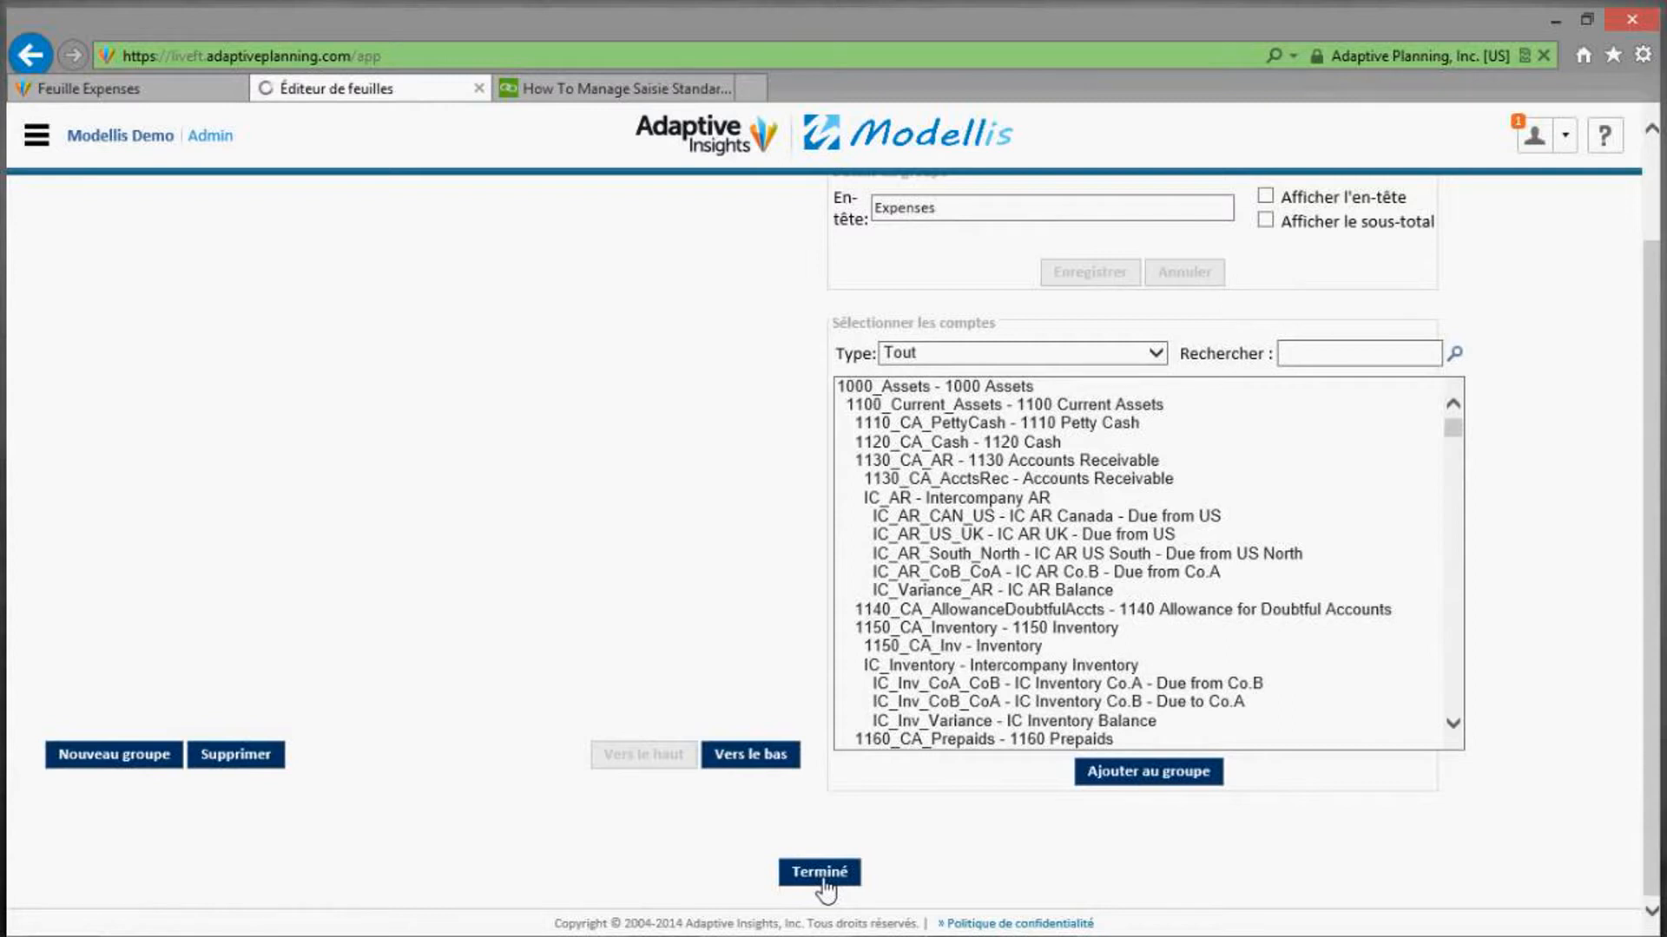
# Review the Expenses sheet's dimension settings and display options without changing them.
pyautogui.click(66, 335)
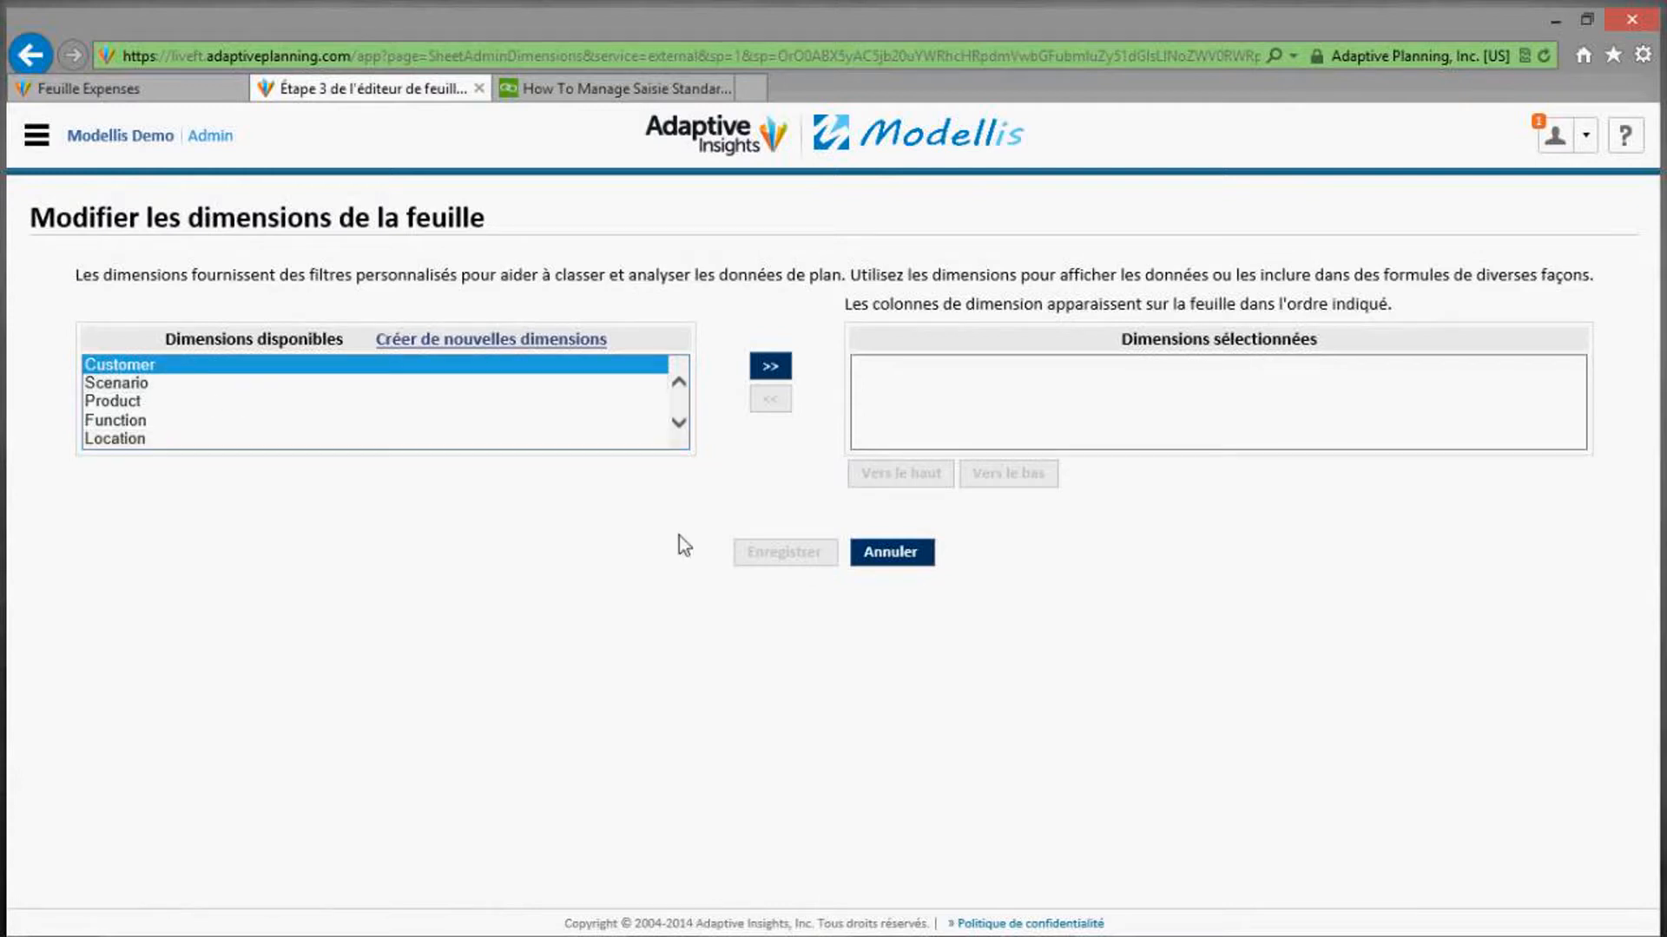
pyautogui.click(903, 560)
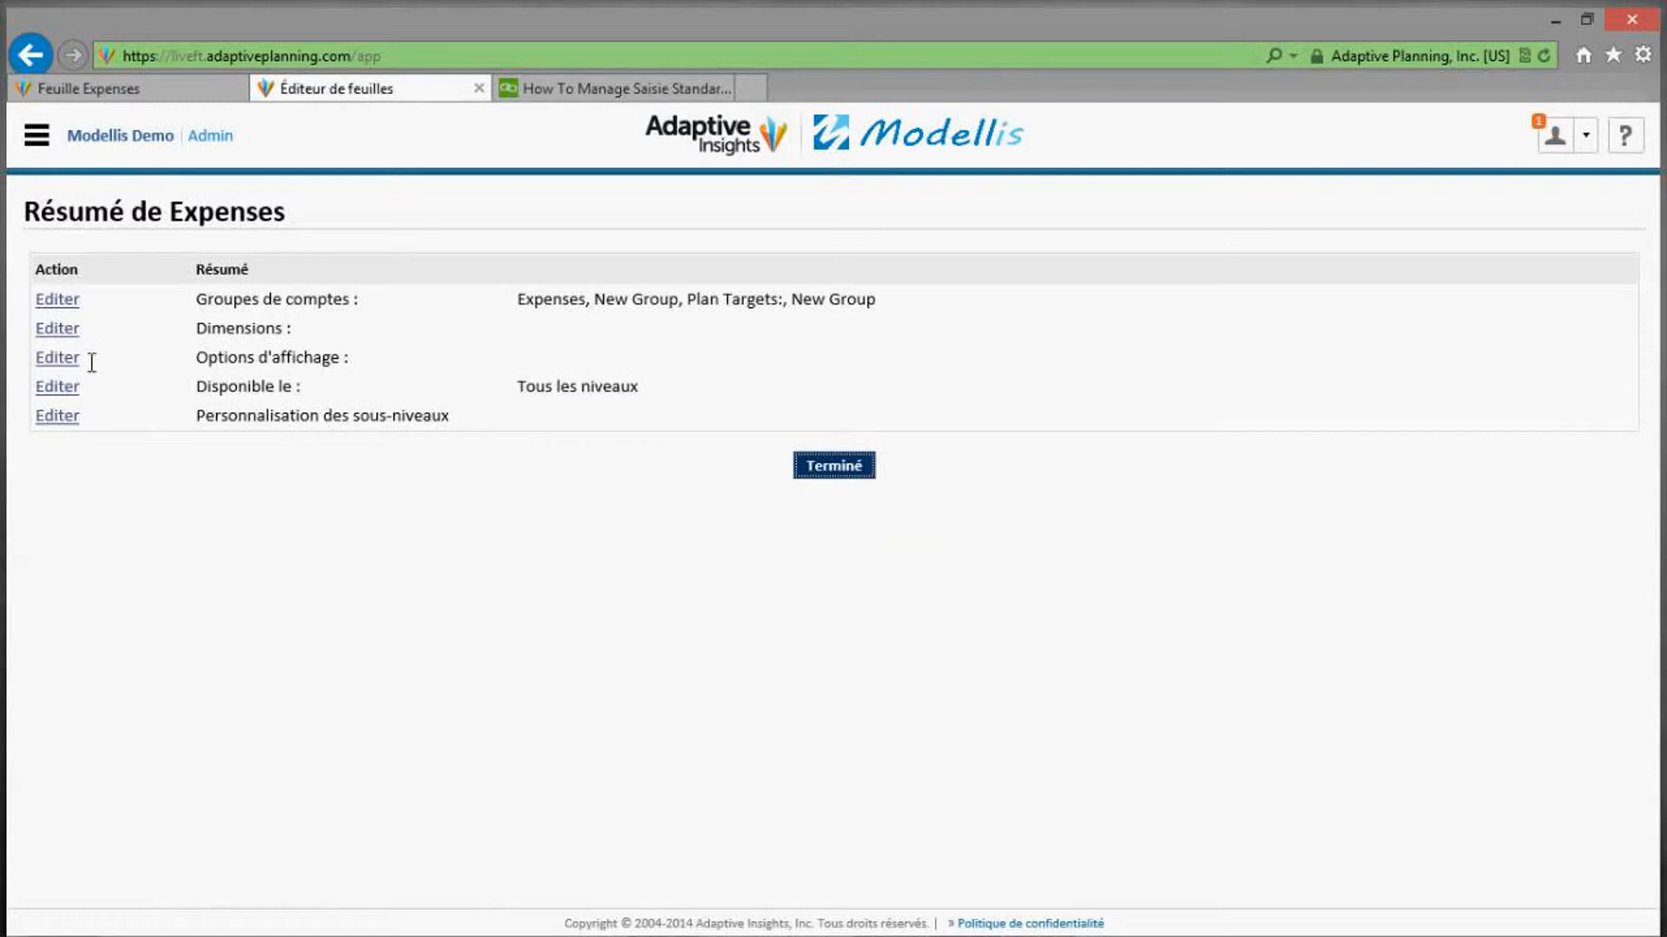
pyautogui.click(59, 358)
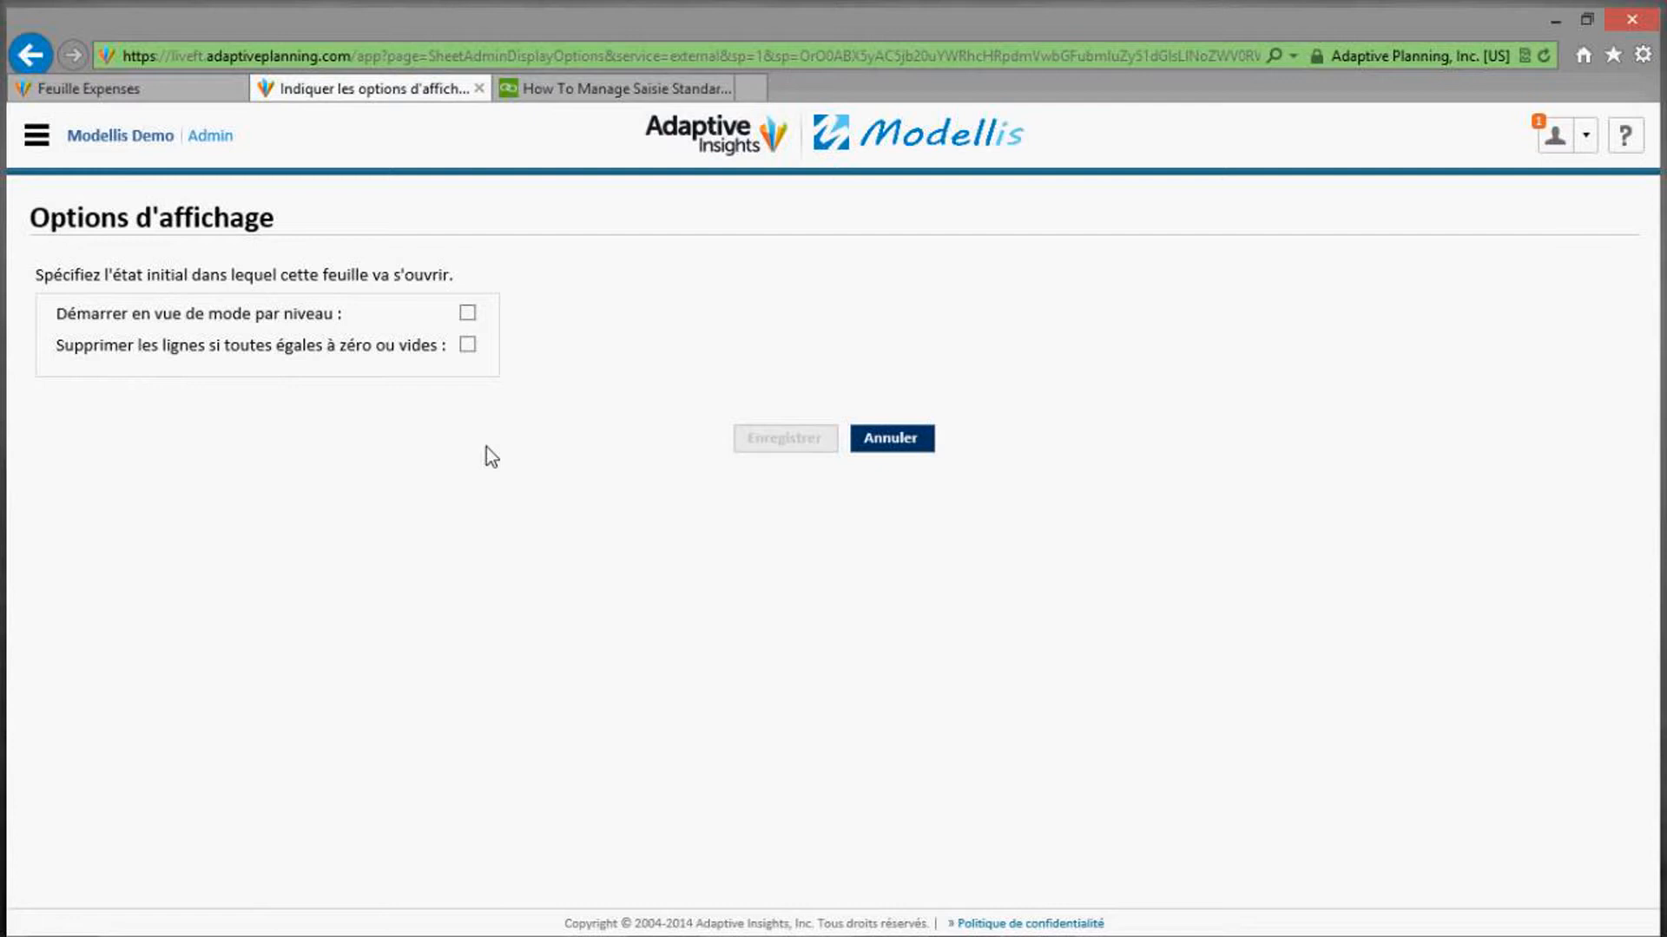
pyautogui.click(894, 440)
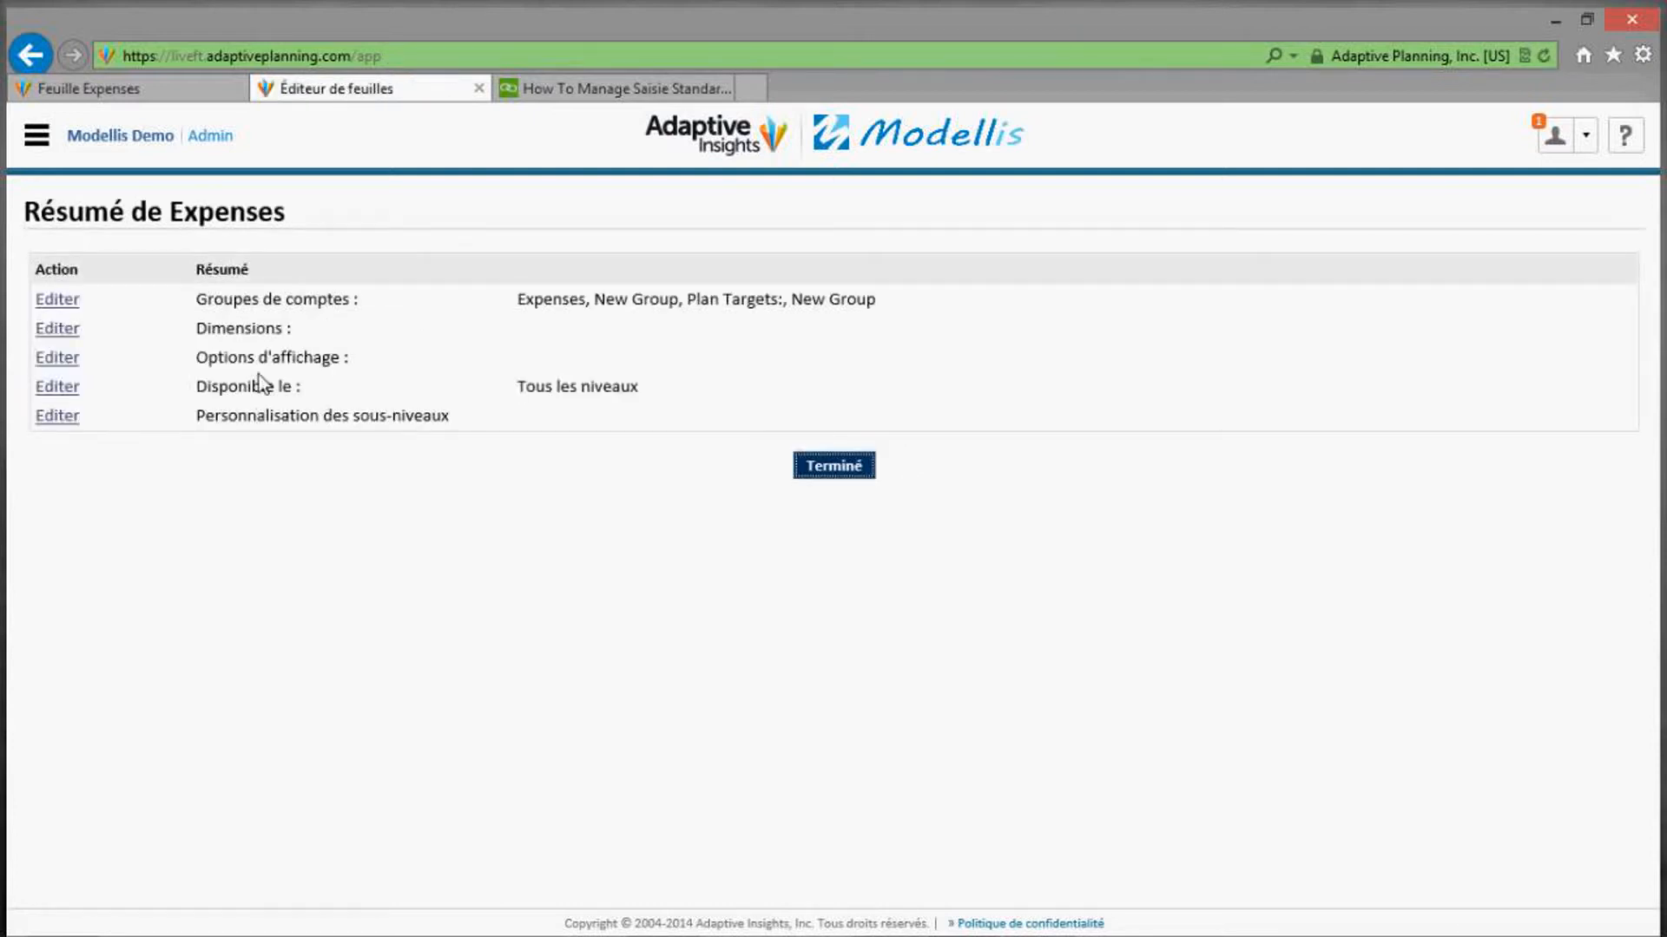
# Review which levels can access the Expenses sheet and the sublevel account visibility within Company A, leaving both unchanged.
pyautogui.click(76, 390)
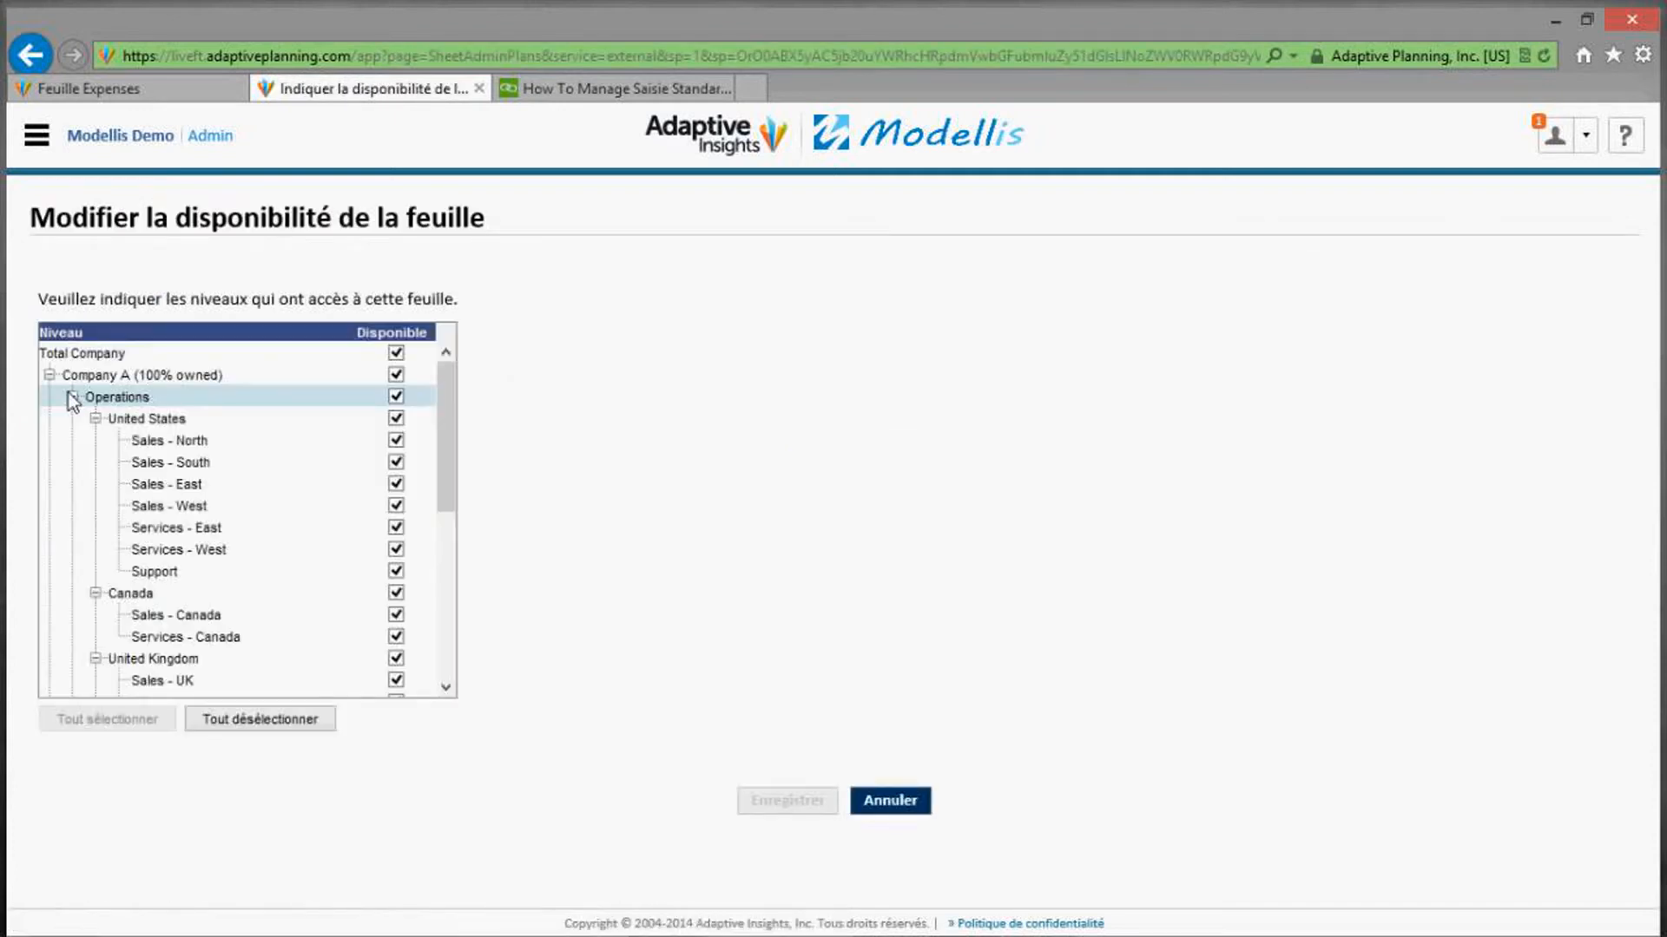
pyautogui.click(886, 809)
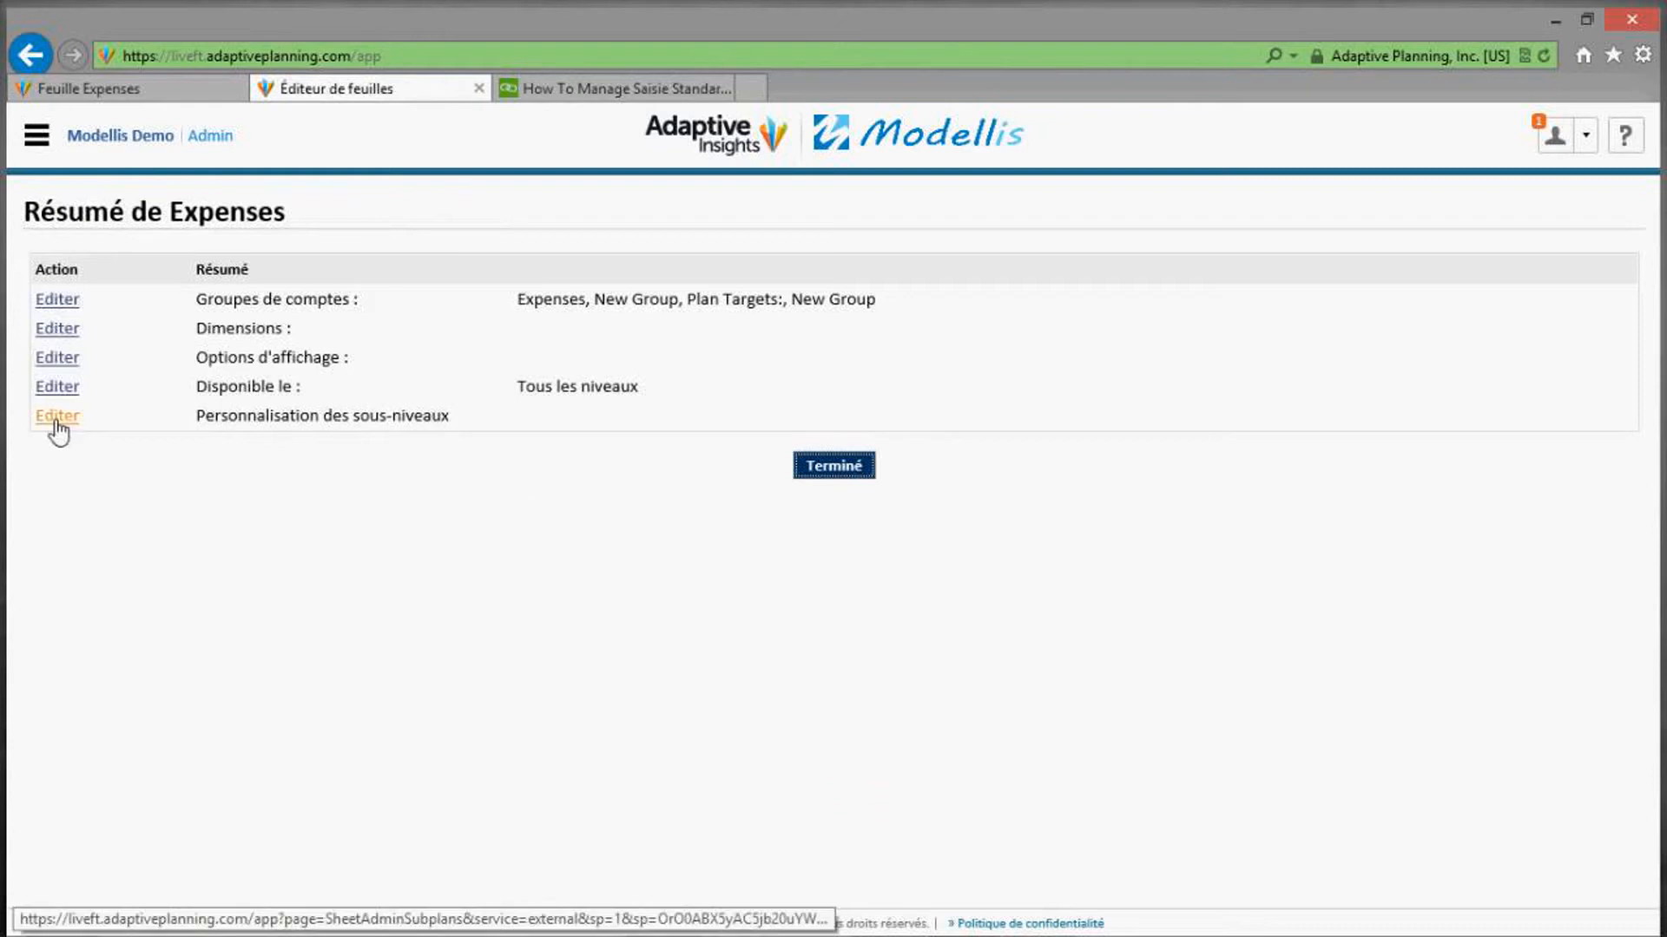
pyautogui.click(57, 418)
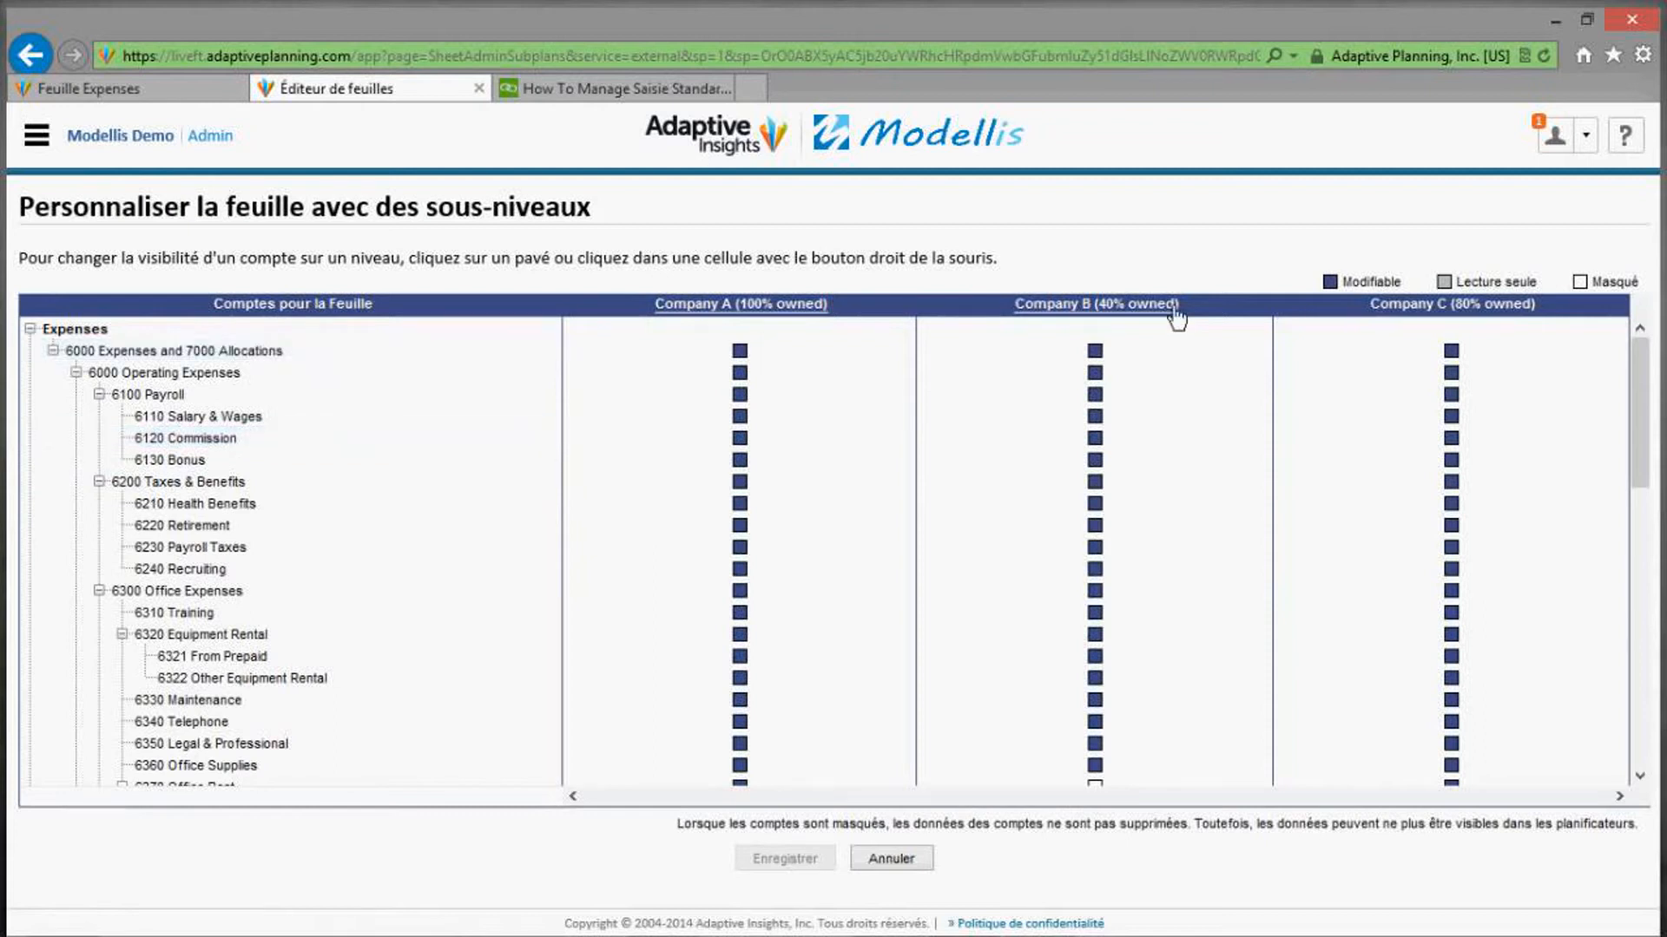
pyautogui.click(725, 309)
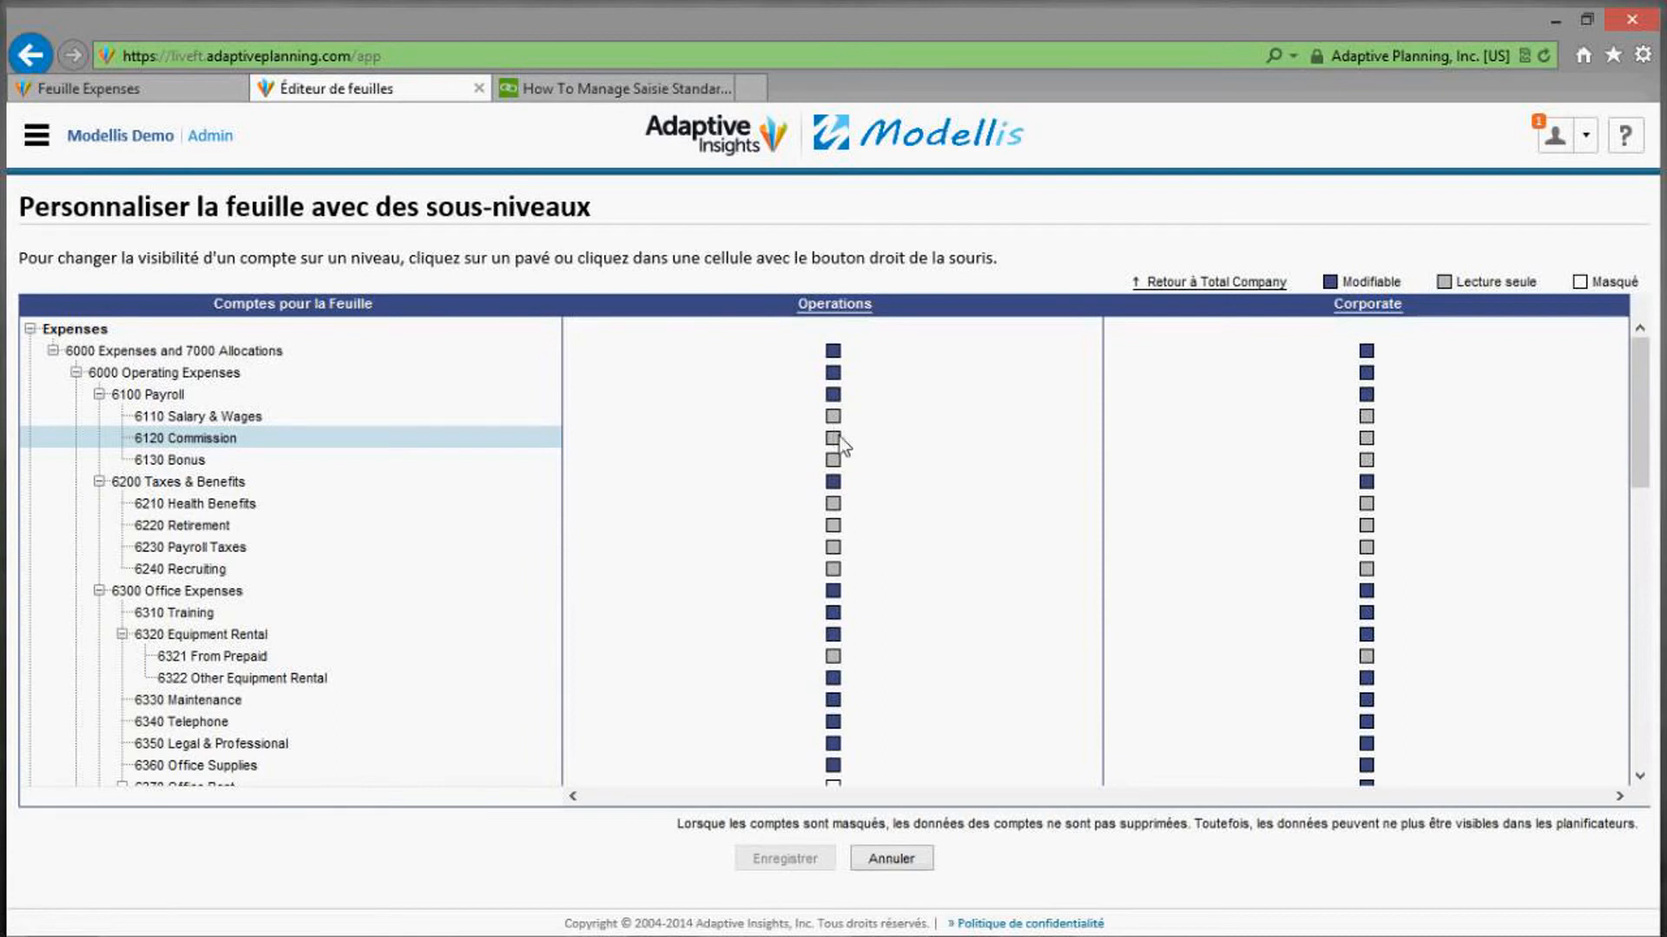
pyautogui.click(892, 860)
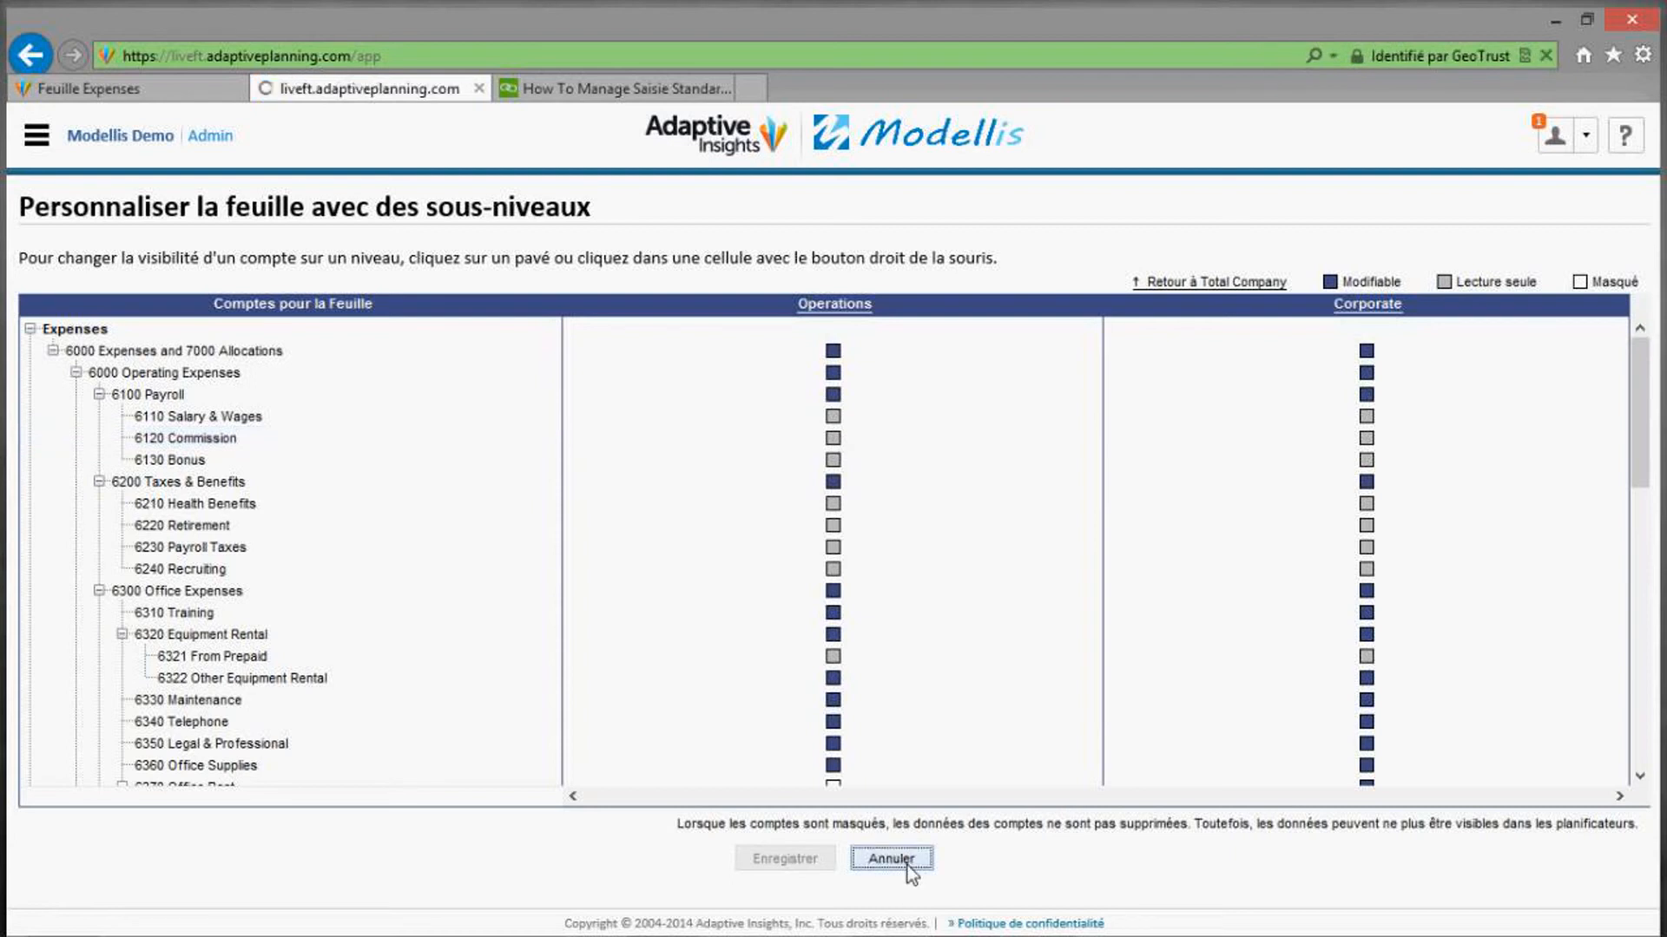